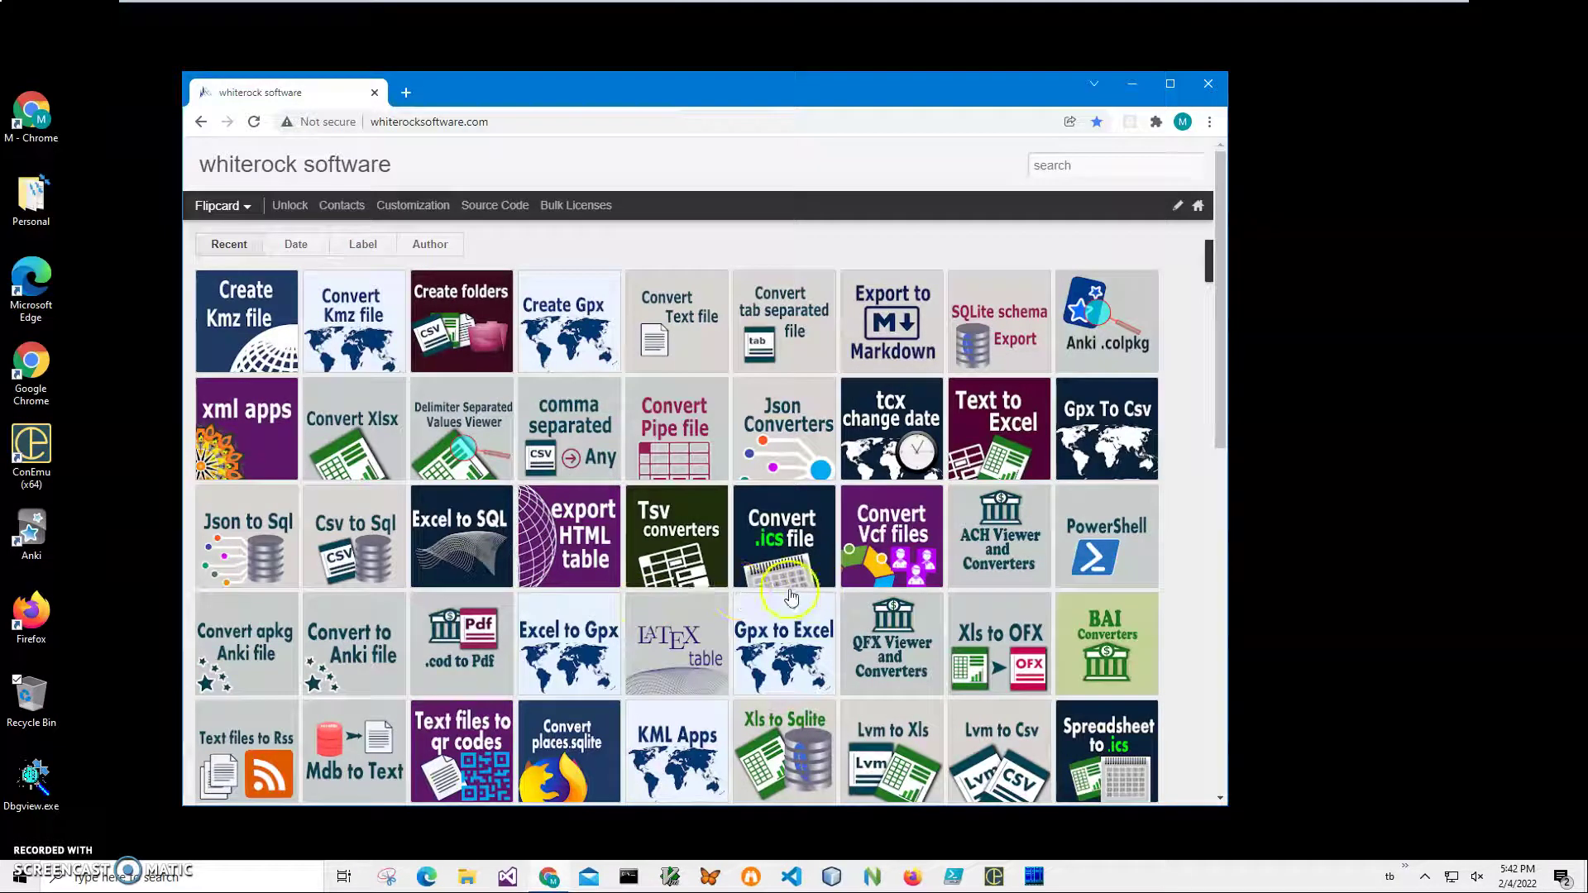
Search the whiterock software site for 'kmz' to list the KMZ tool articles
left_click(866, 568)
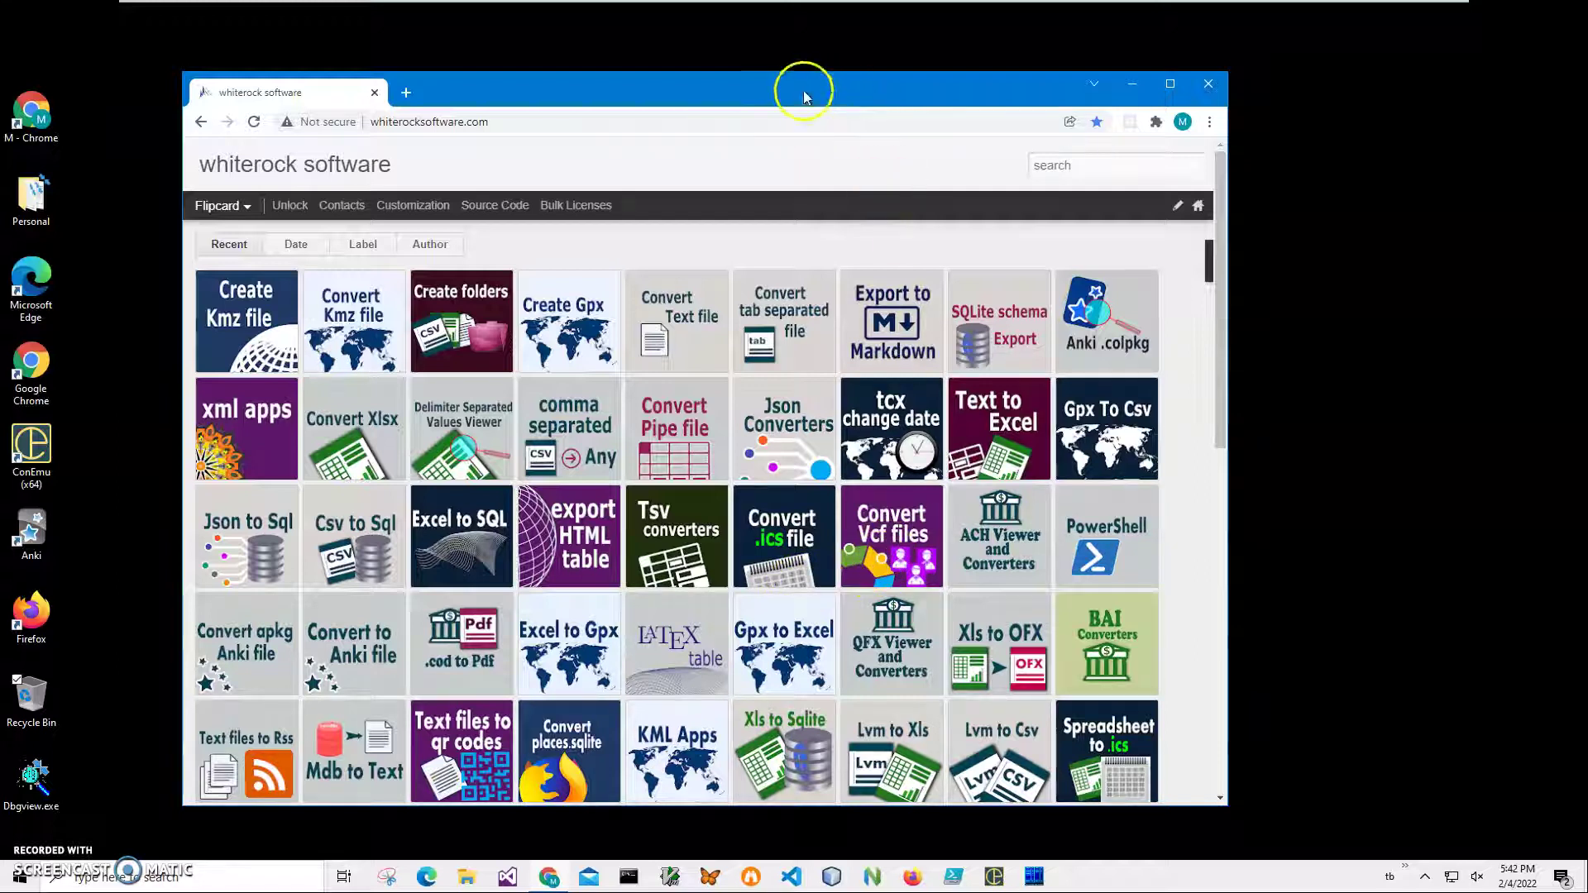
left_click_drag(804, 87, 822, 88)
type("kmz")
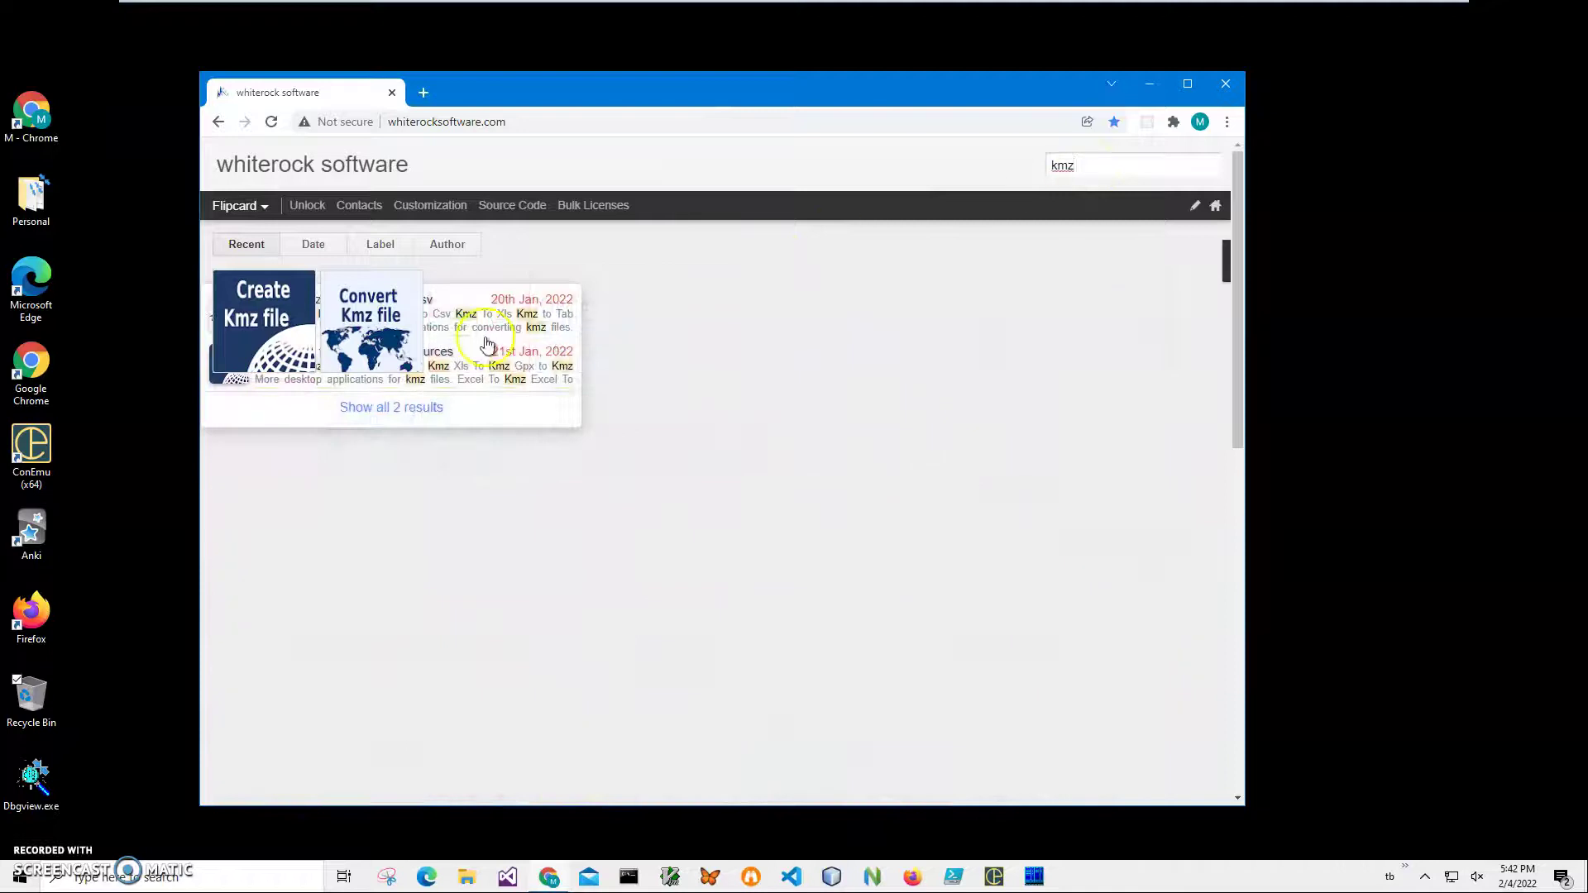
Reach the Kmz To Excel section of the Convert Kmz file article and download its setup zip
left_click(372, 316)
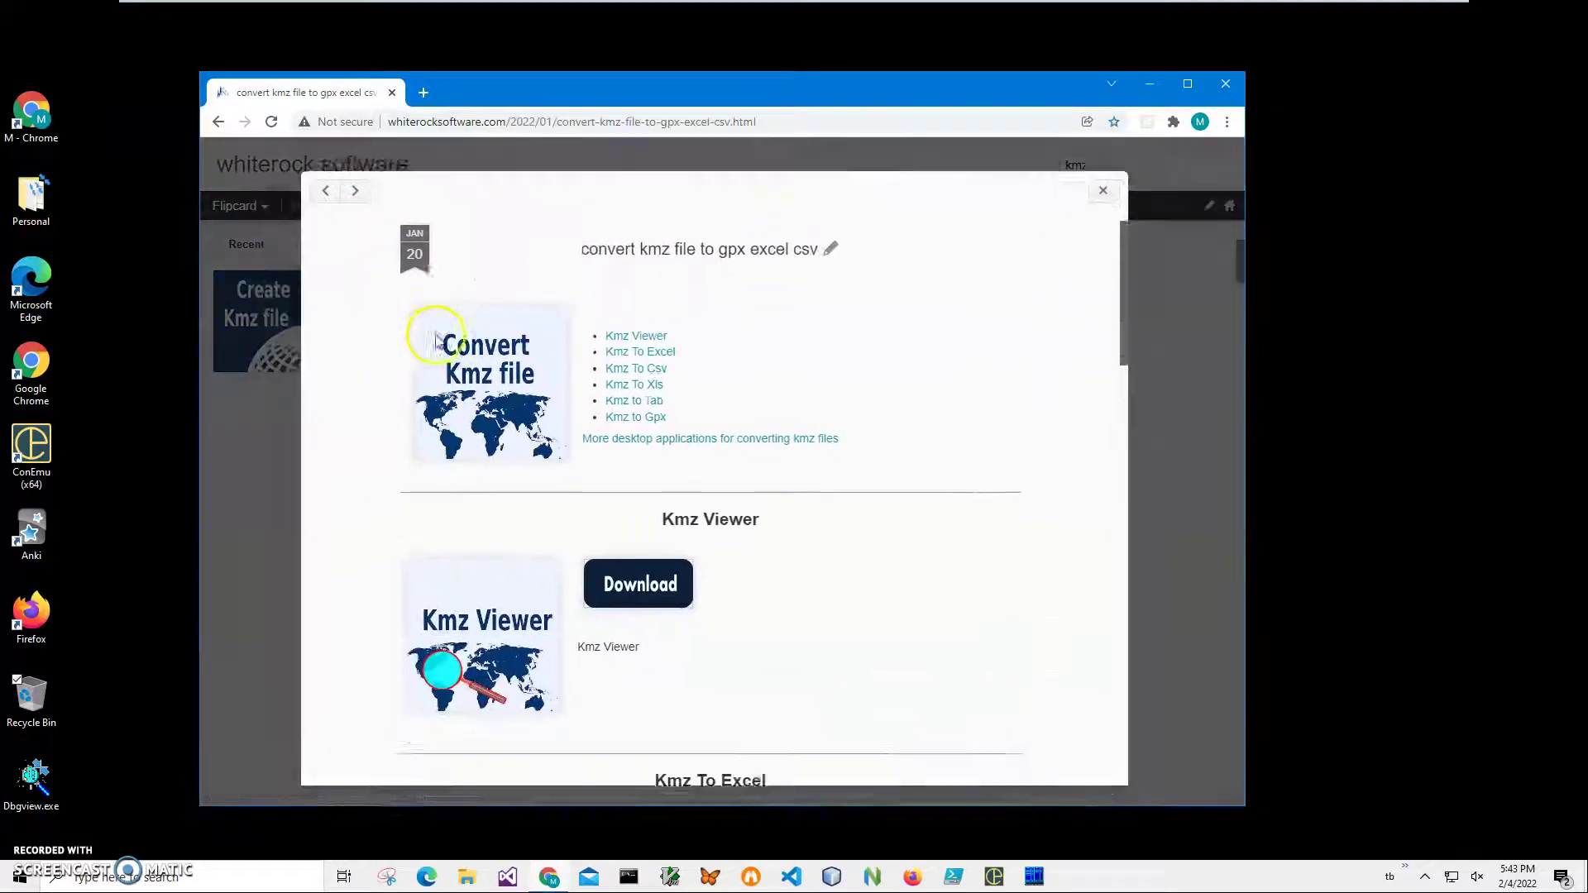
left_click(639, 354)
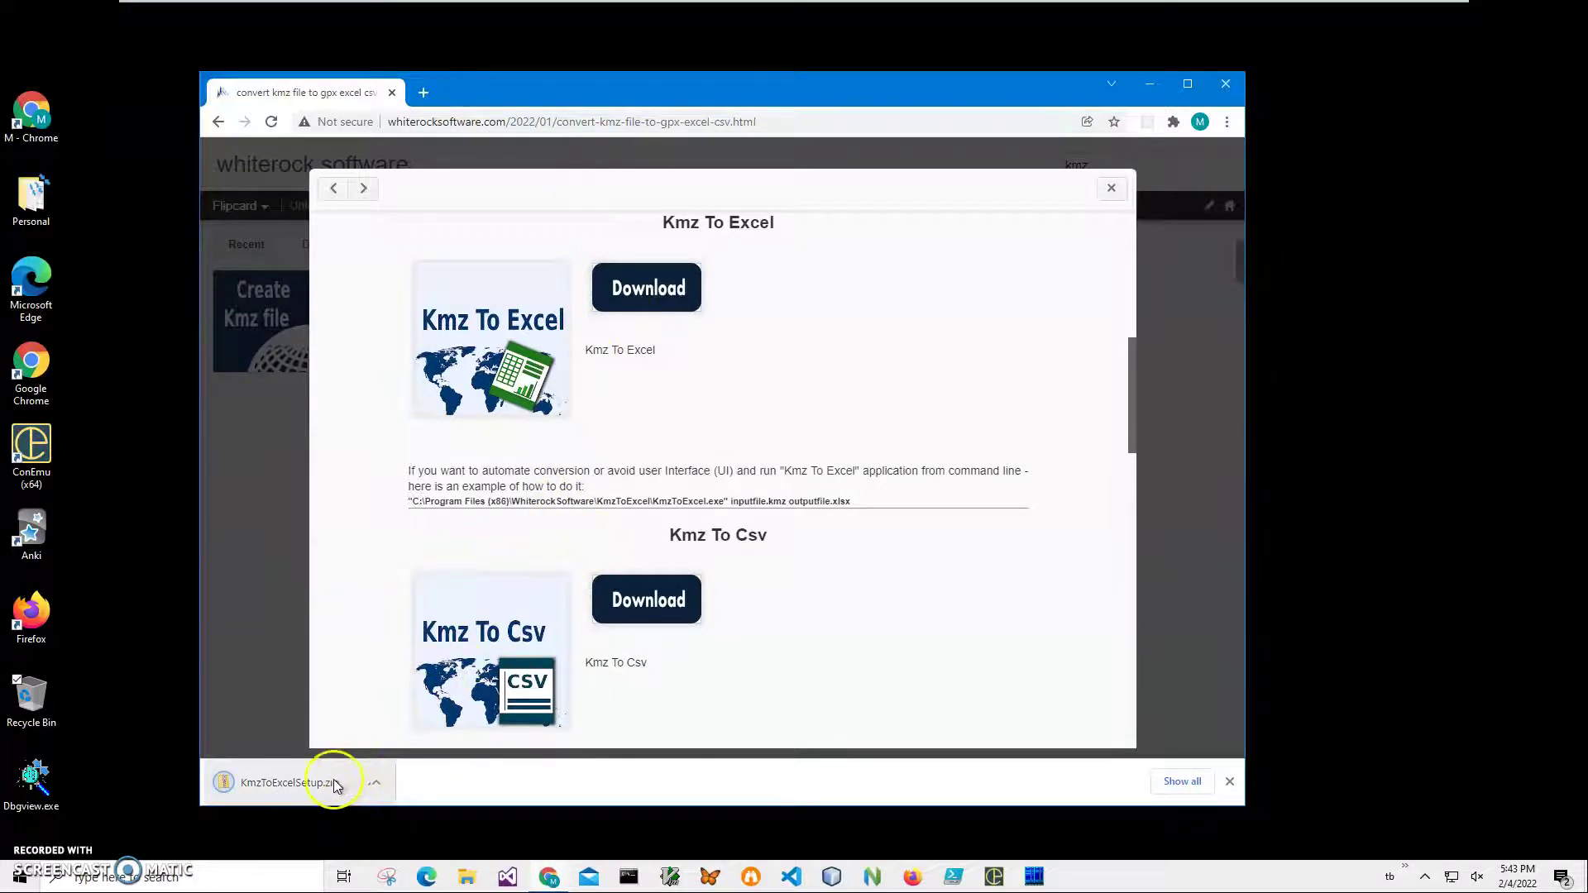
Launch KmzToExcelSetup.msi from the downloaded zip and run it anyway past the SmartScreen block
left_click(308, 784)
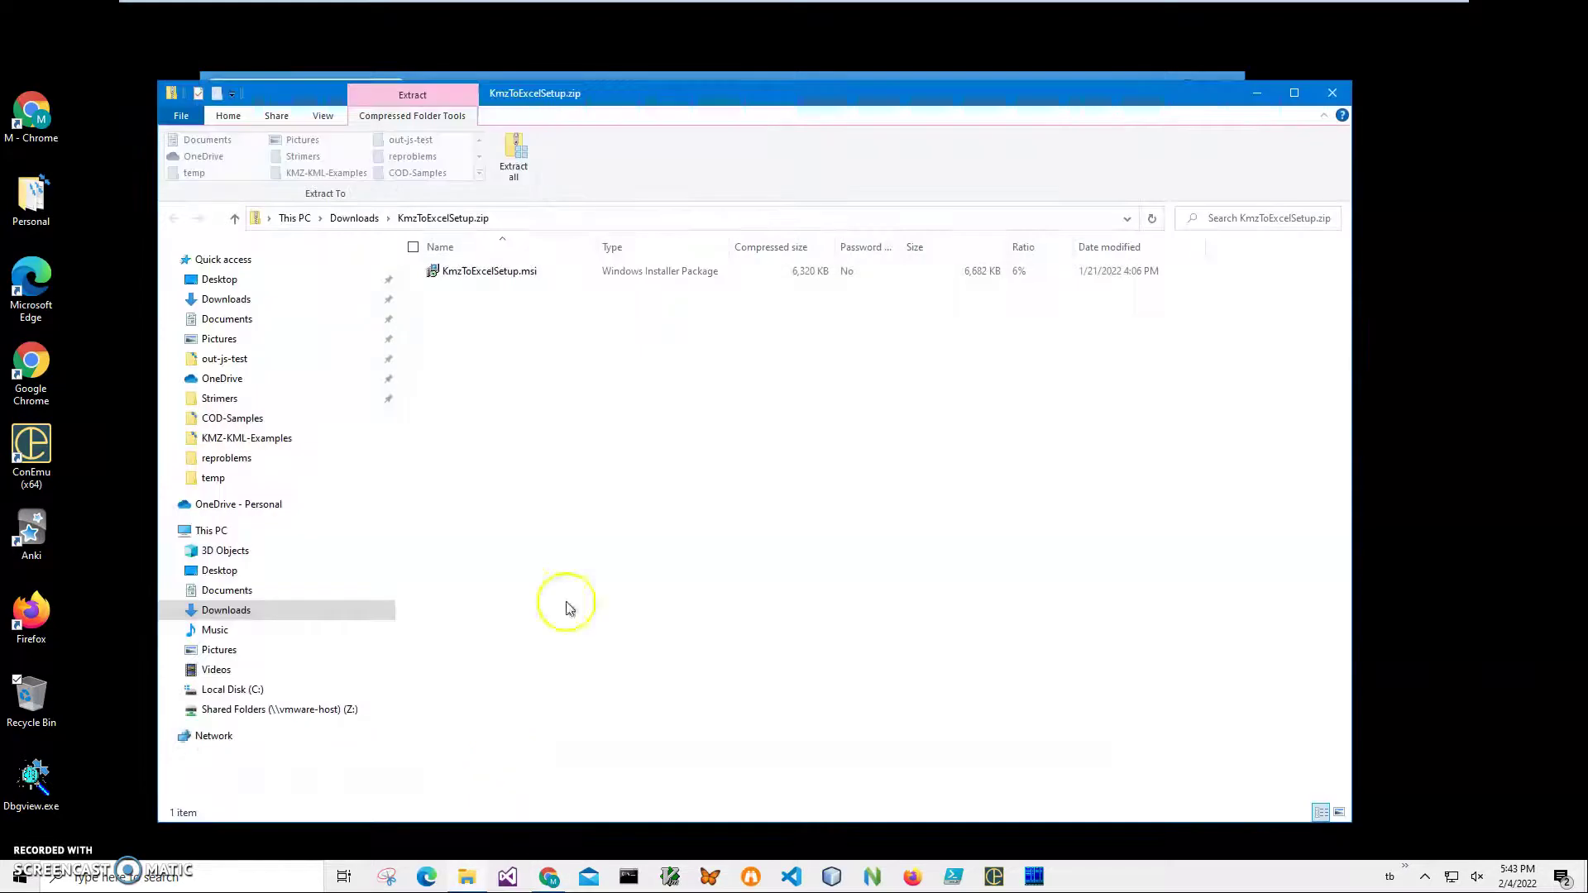
double_click(469, 281)
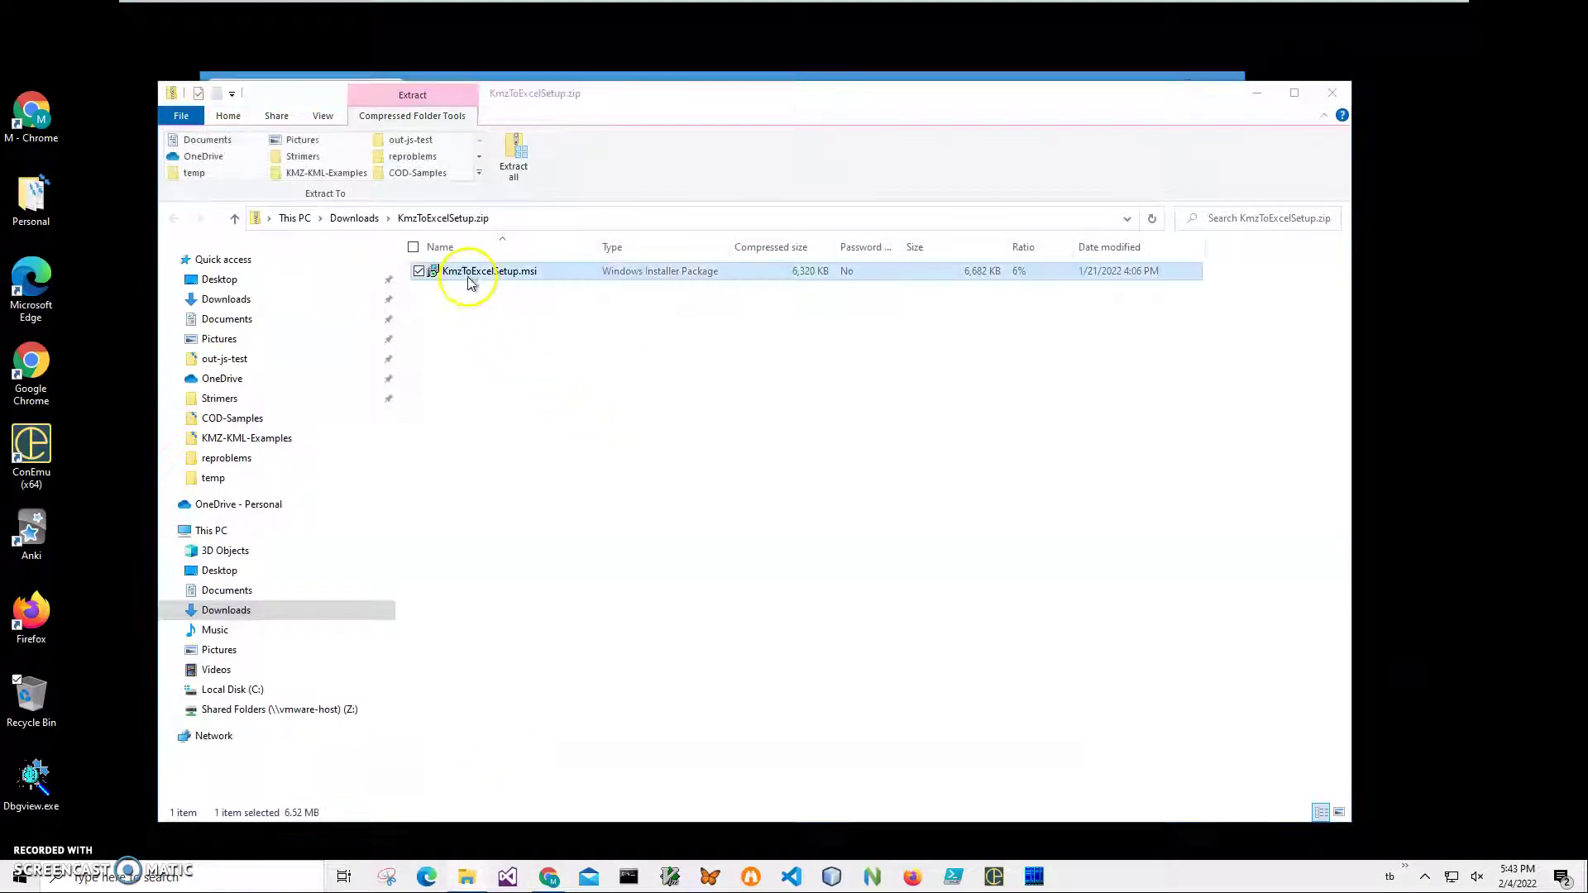
left_click(599, 327)
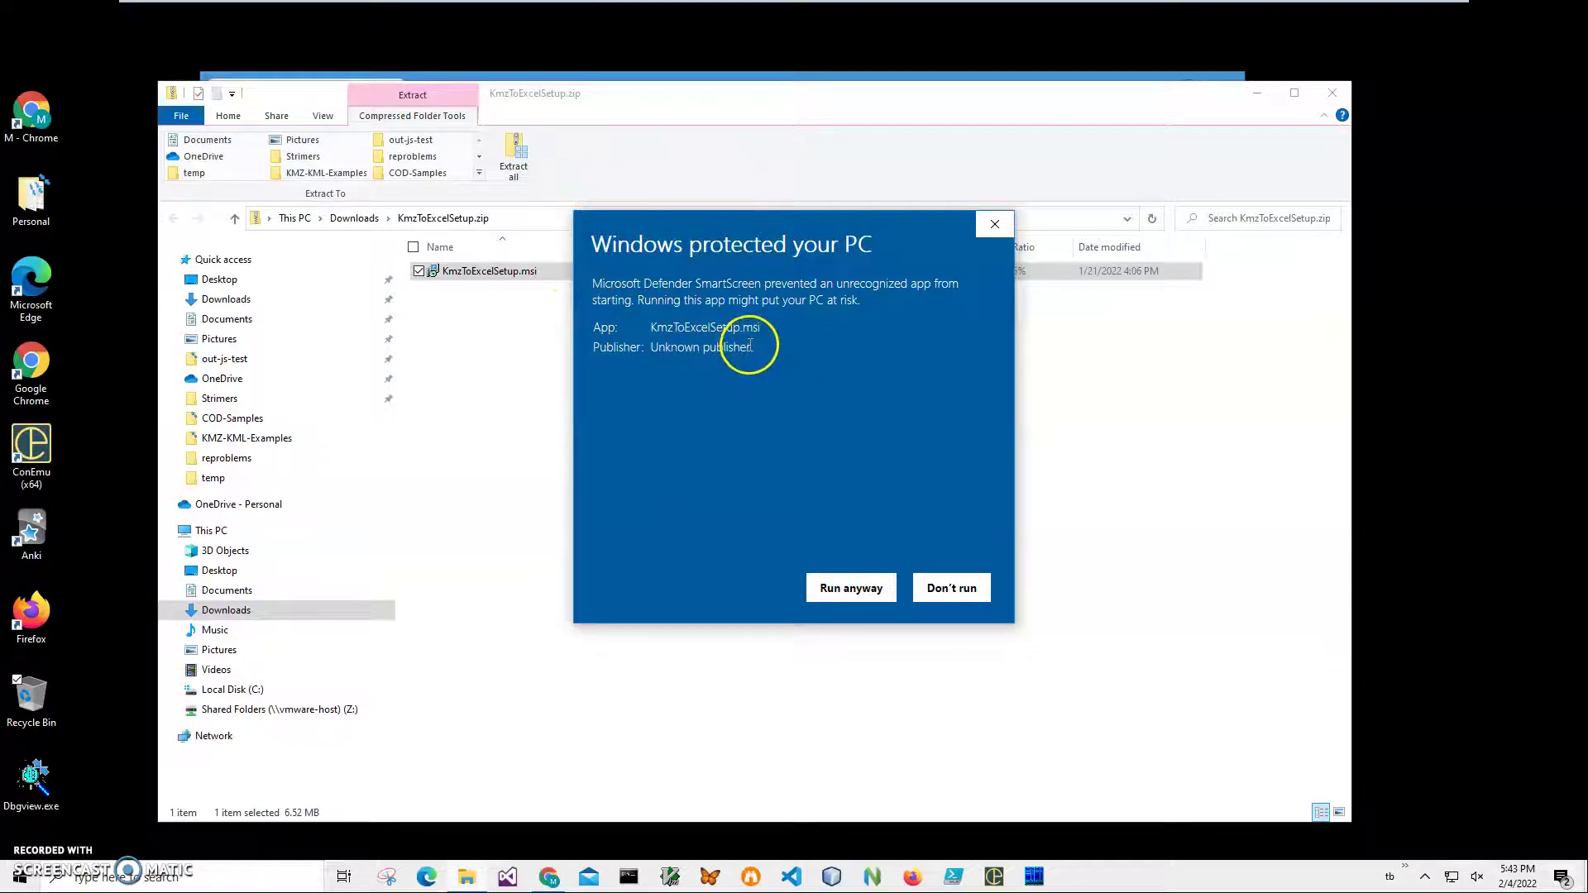
left_click_drag(754, 347, 541, 352)
left_click(663, 372)
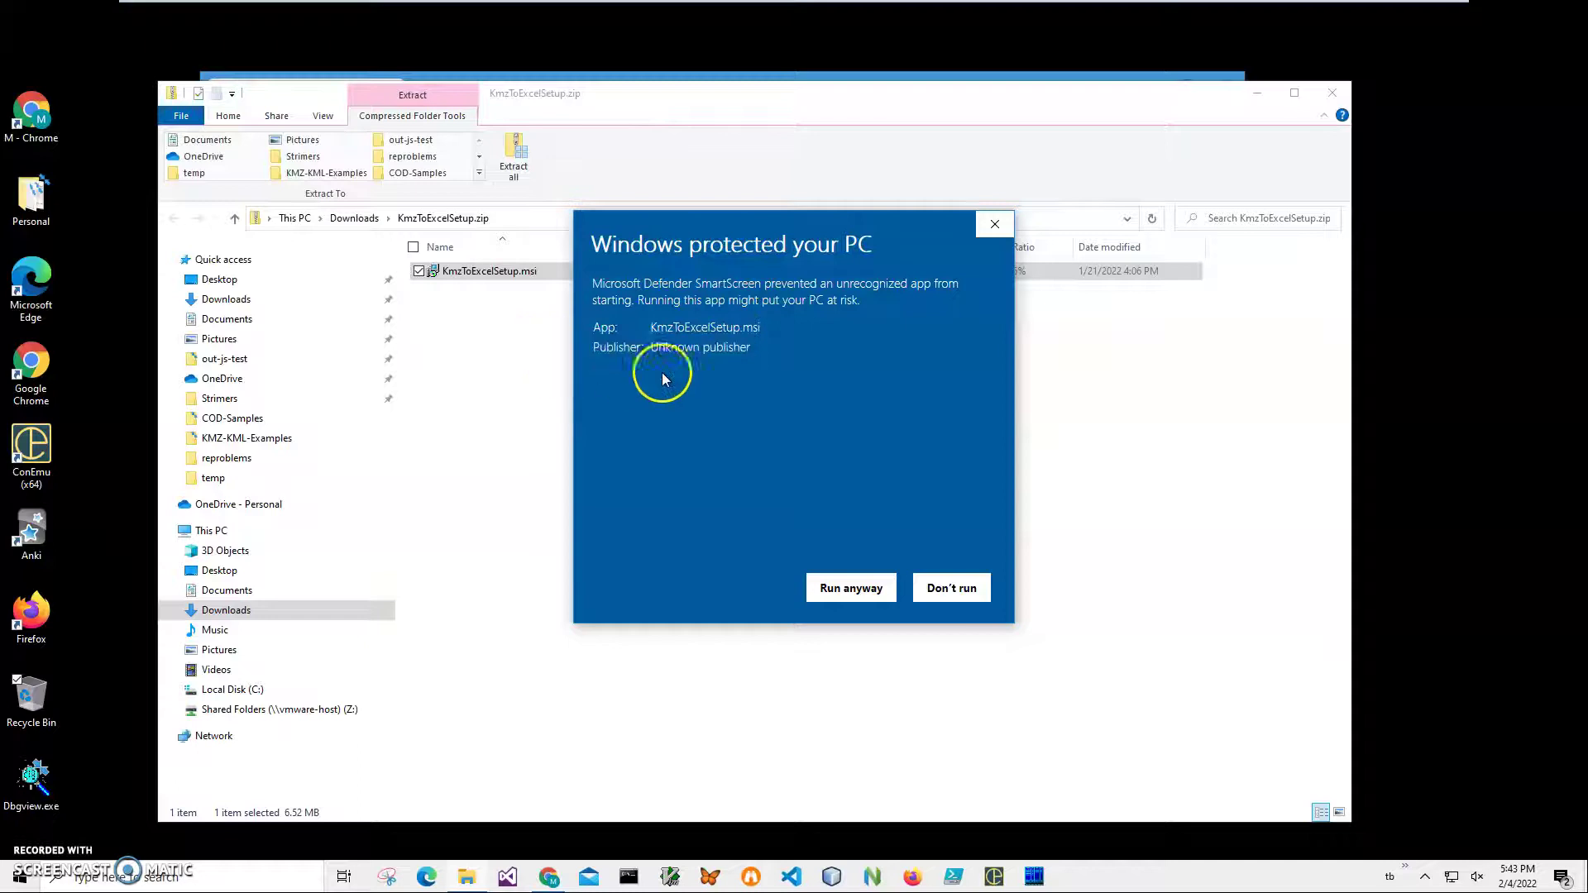
left_click(852, 586)
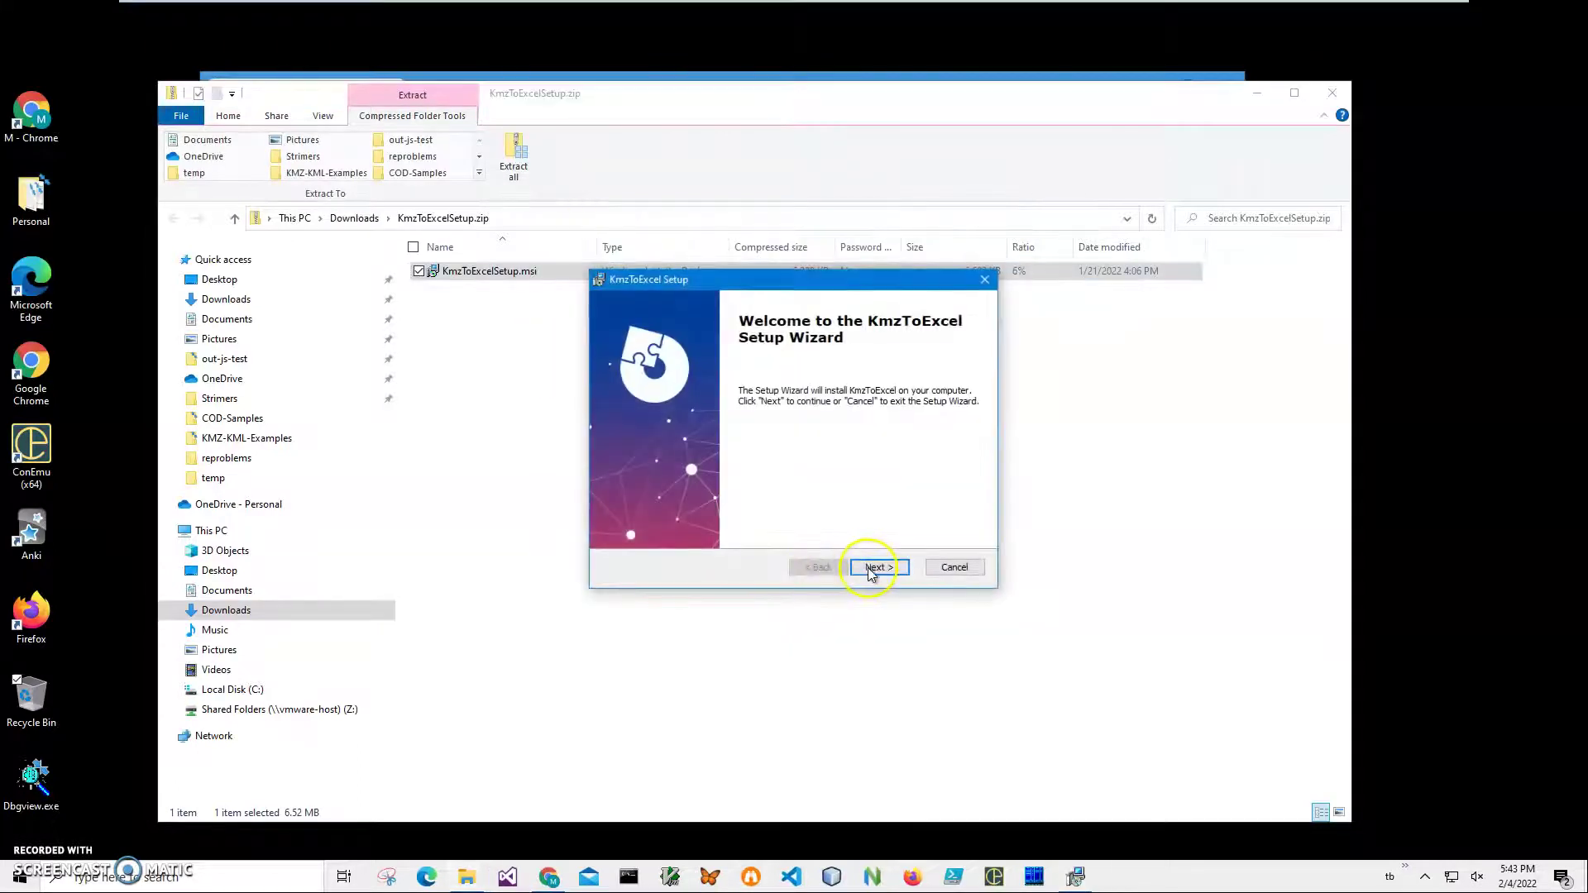
Complete the setup wizard with UAC approval, leaving the KmzToExcel desktop shortcut, and close the zip folder
left_click(868, 568)
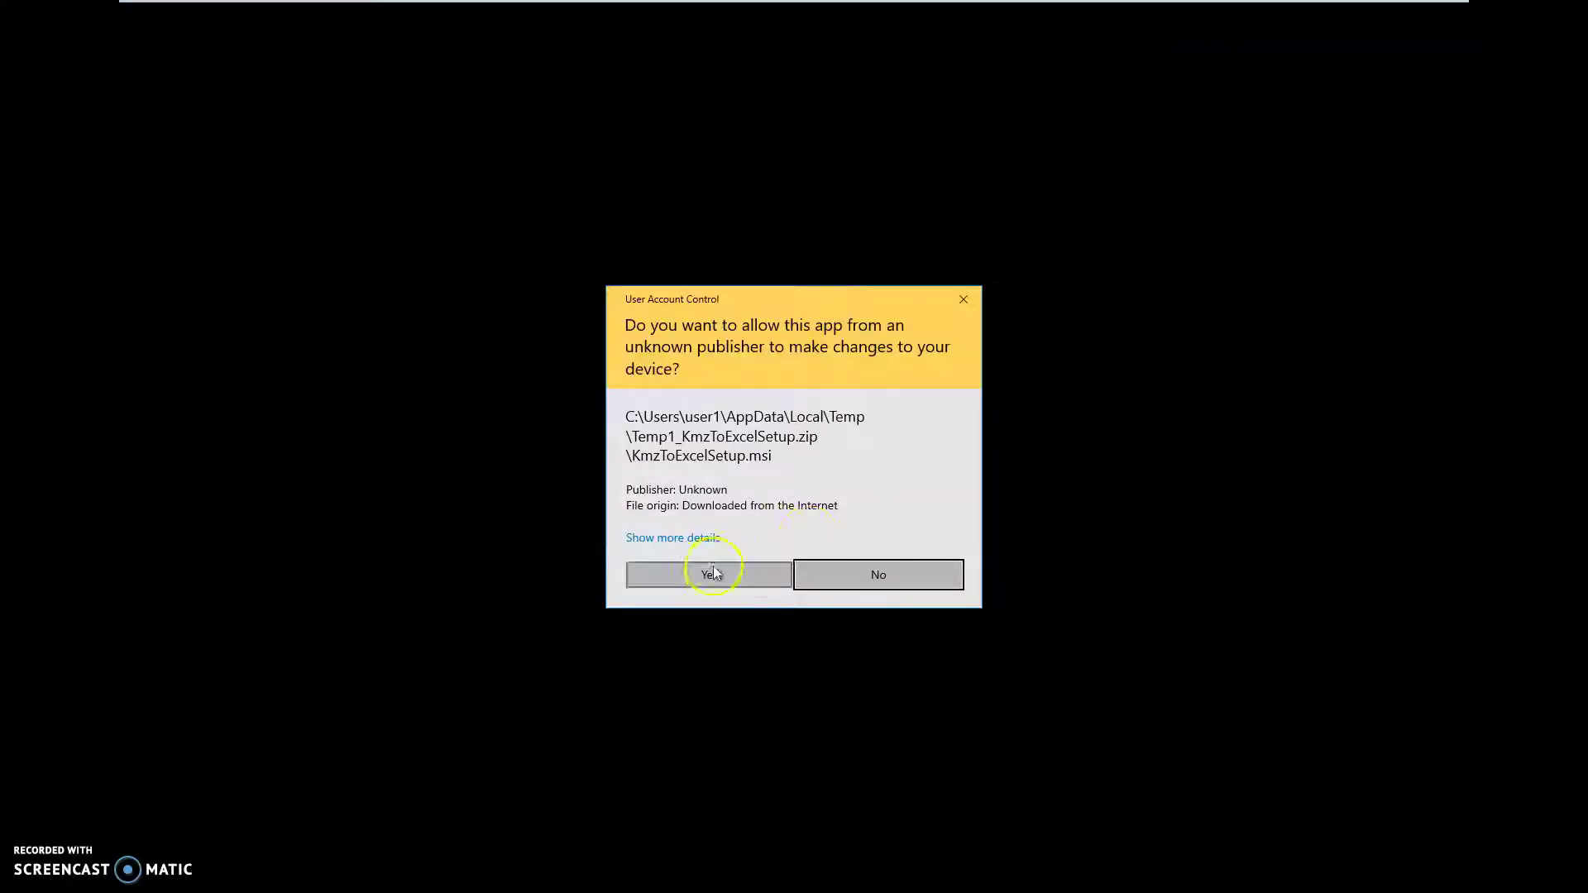
left_click(714, 566)
left_click(882, 569)
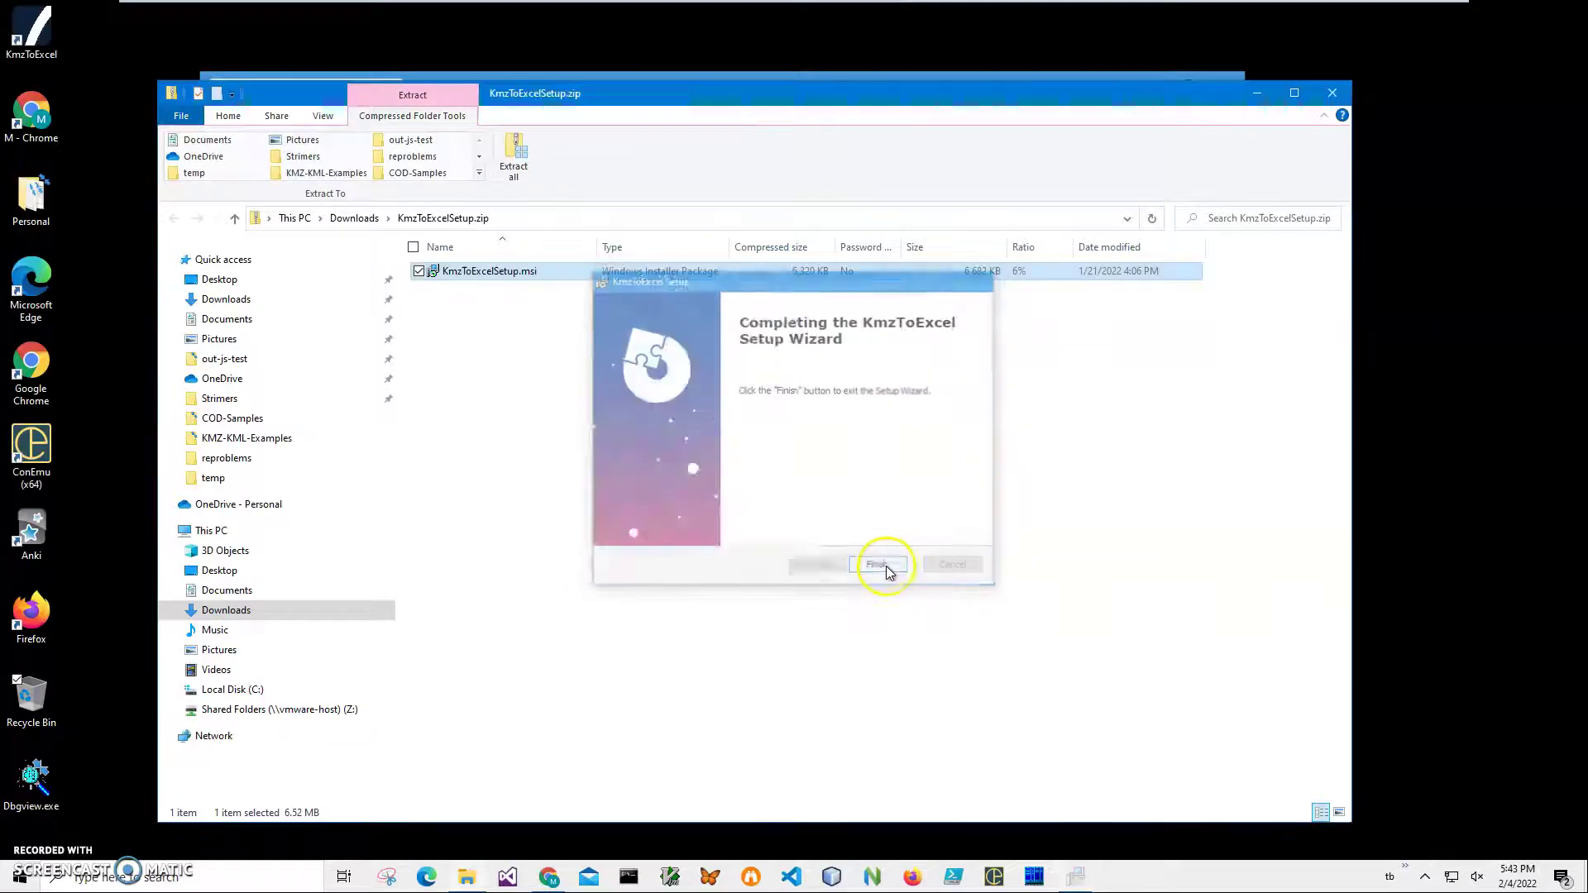
double_click(25, 55)
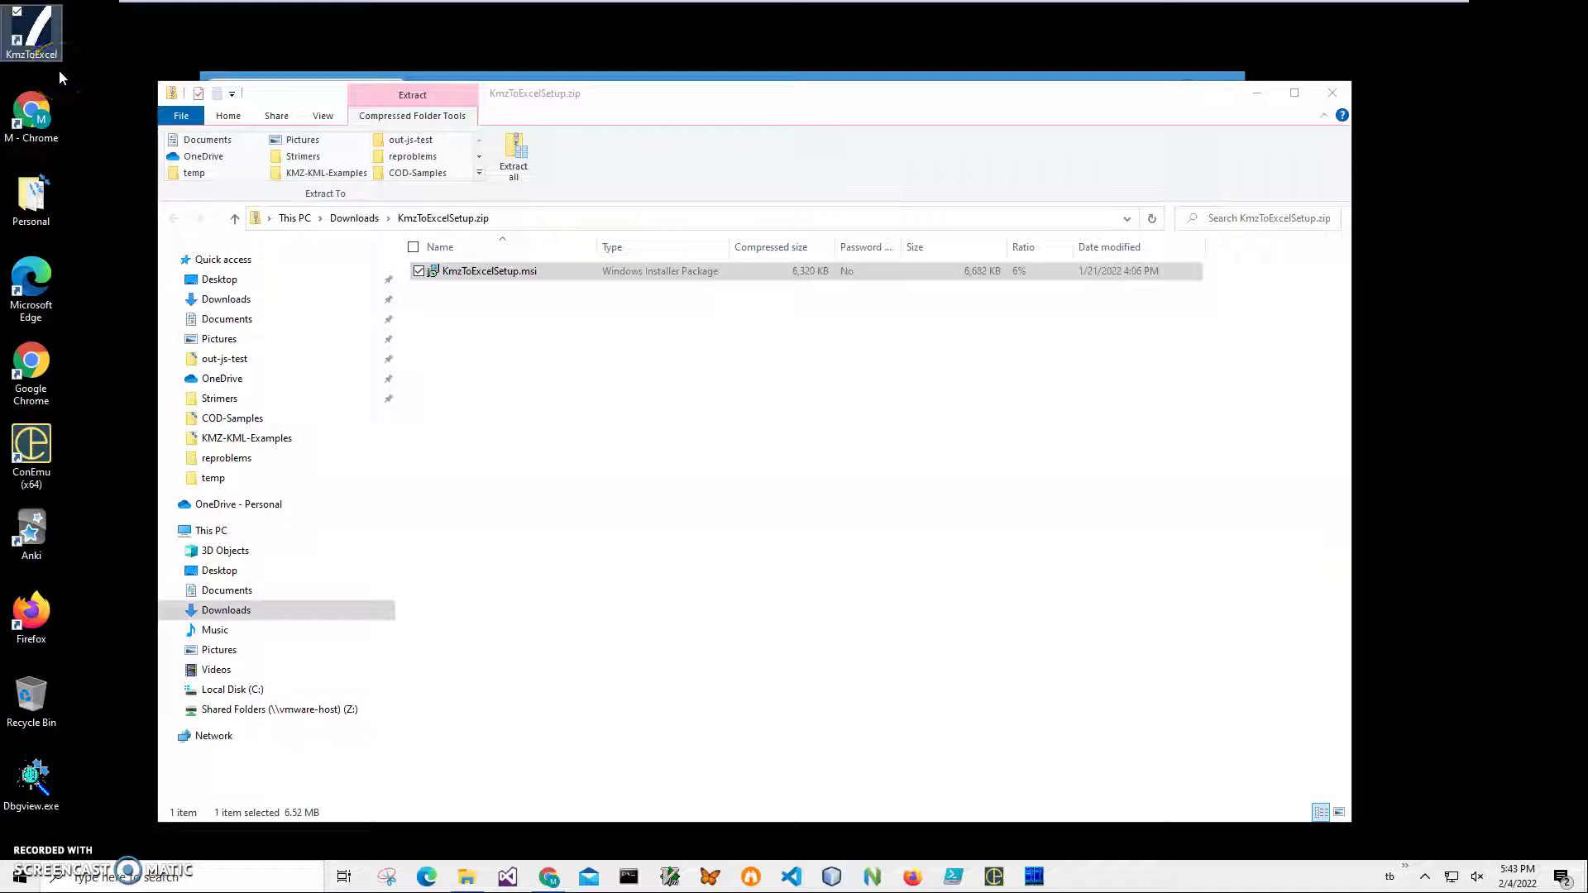
left_click(1332, 93)
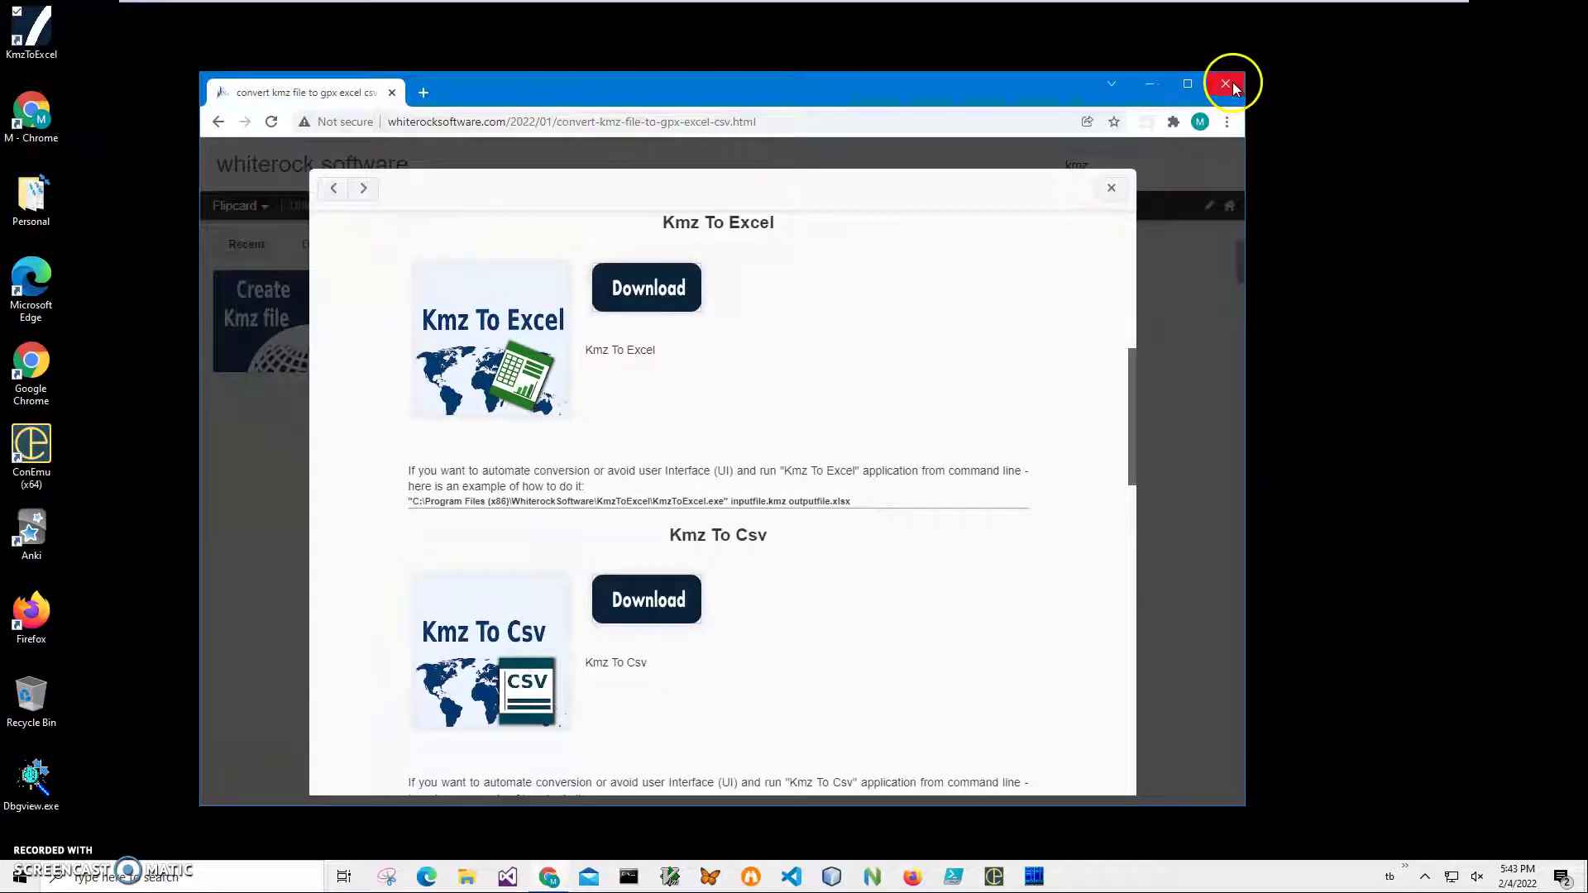
Close Chrome and open MyTrack.kmz from File Explorer's recent files in Kmz Viewer
left_click(1227, 84)
left_click(465, 878)
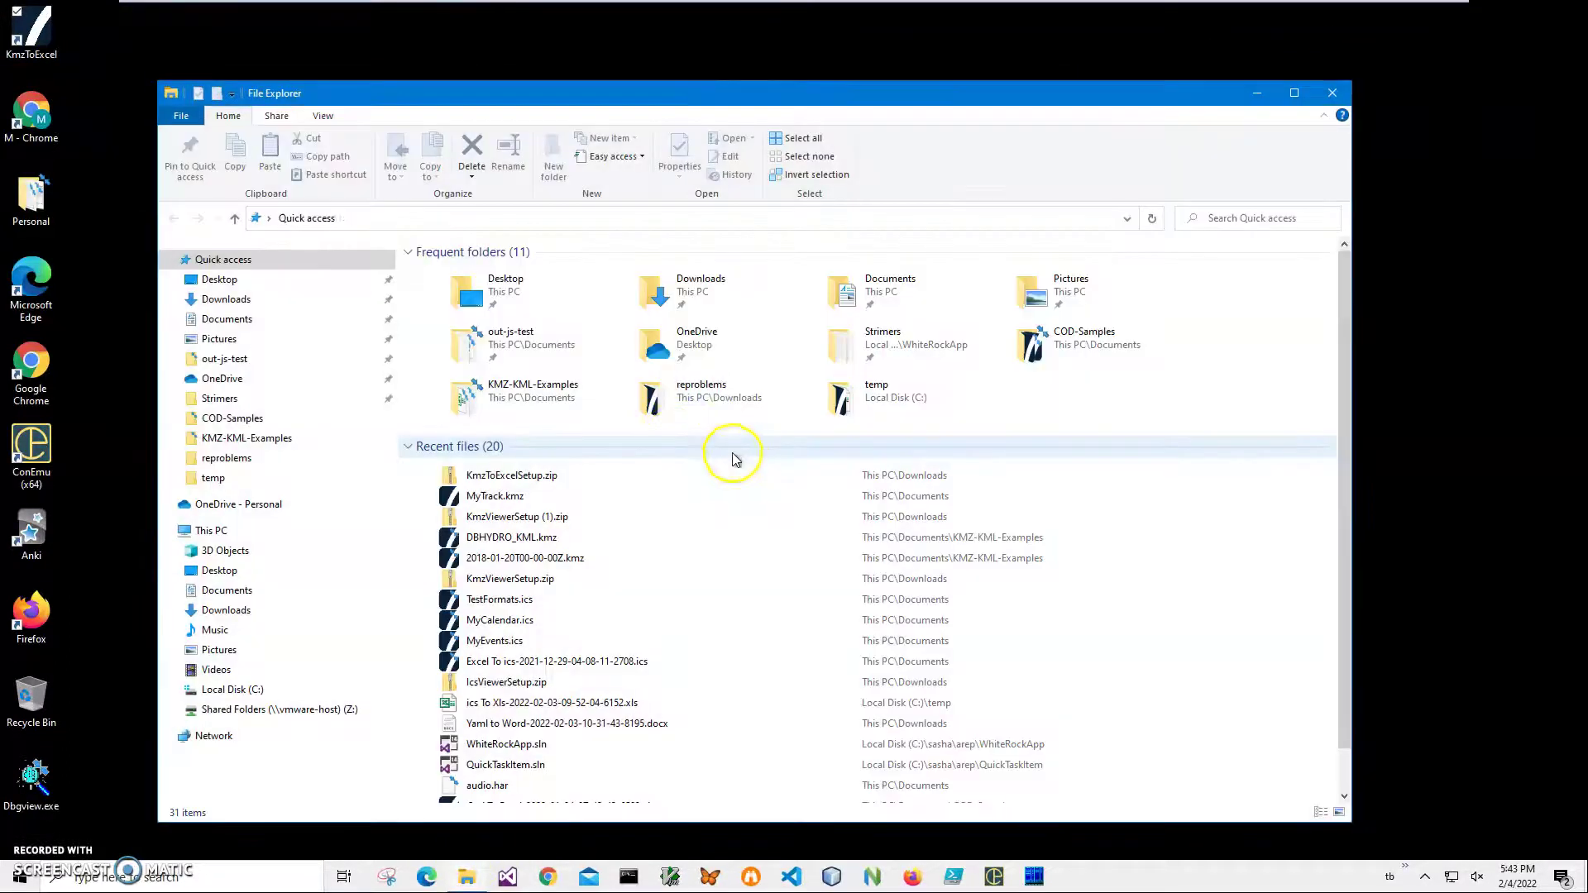
left_click(483, 500)
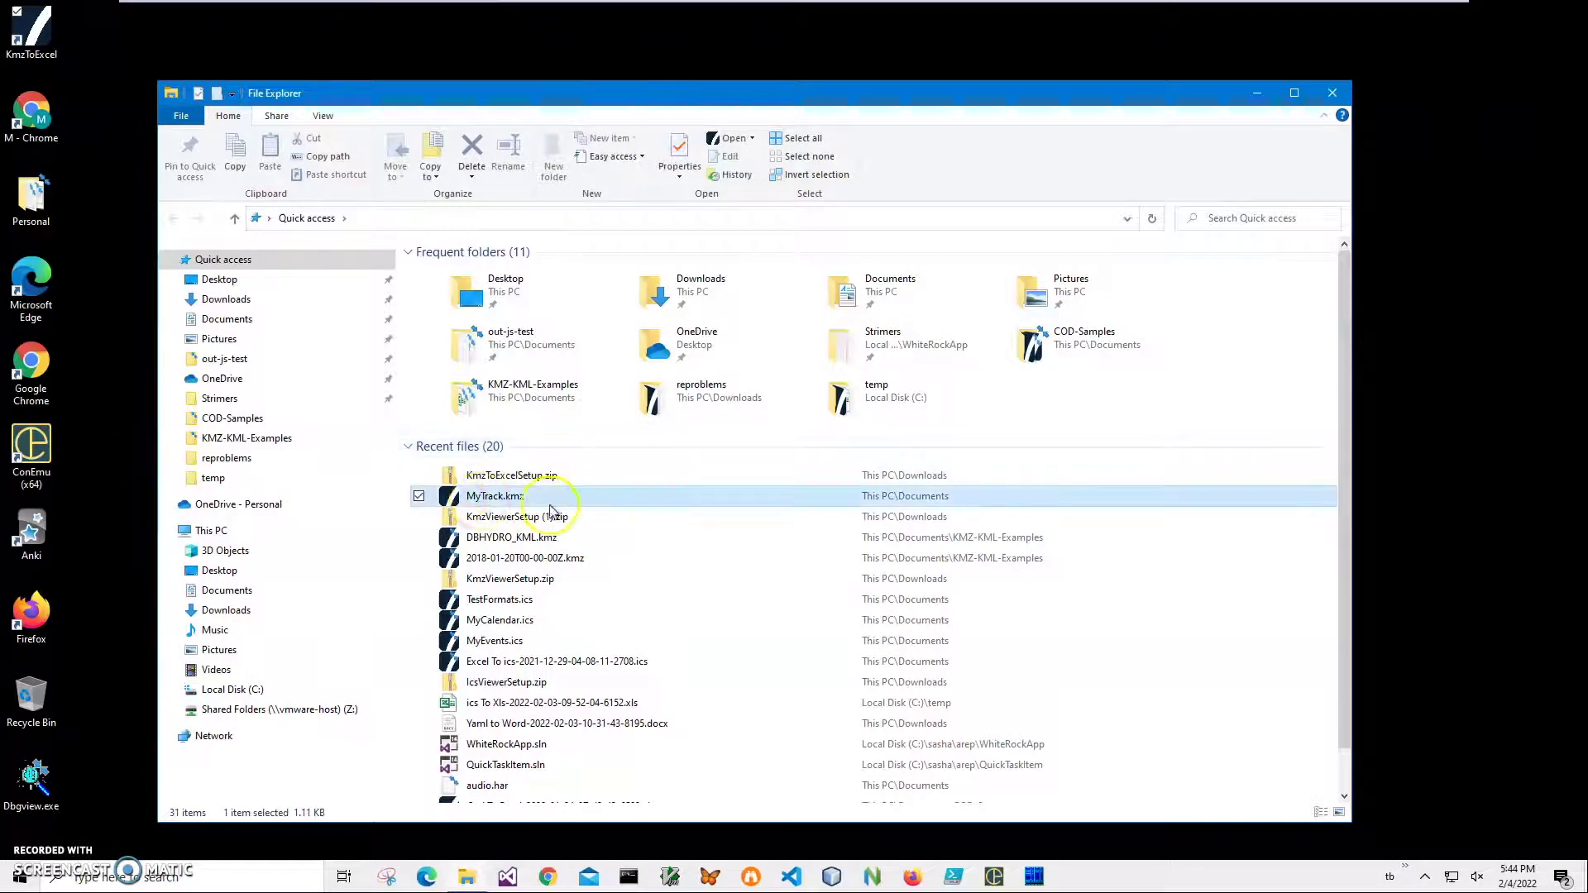
double_click(484, 501)
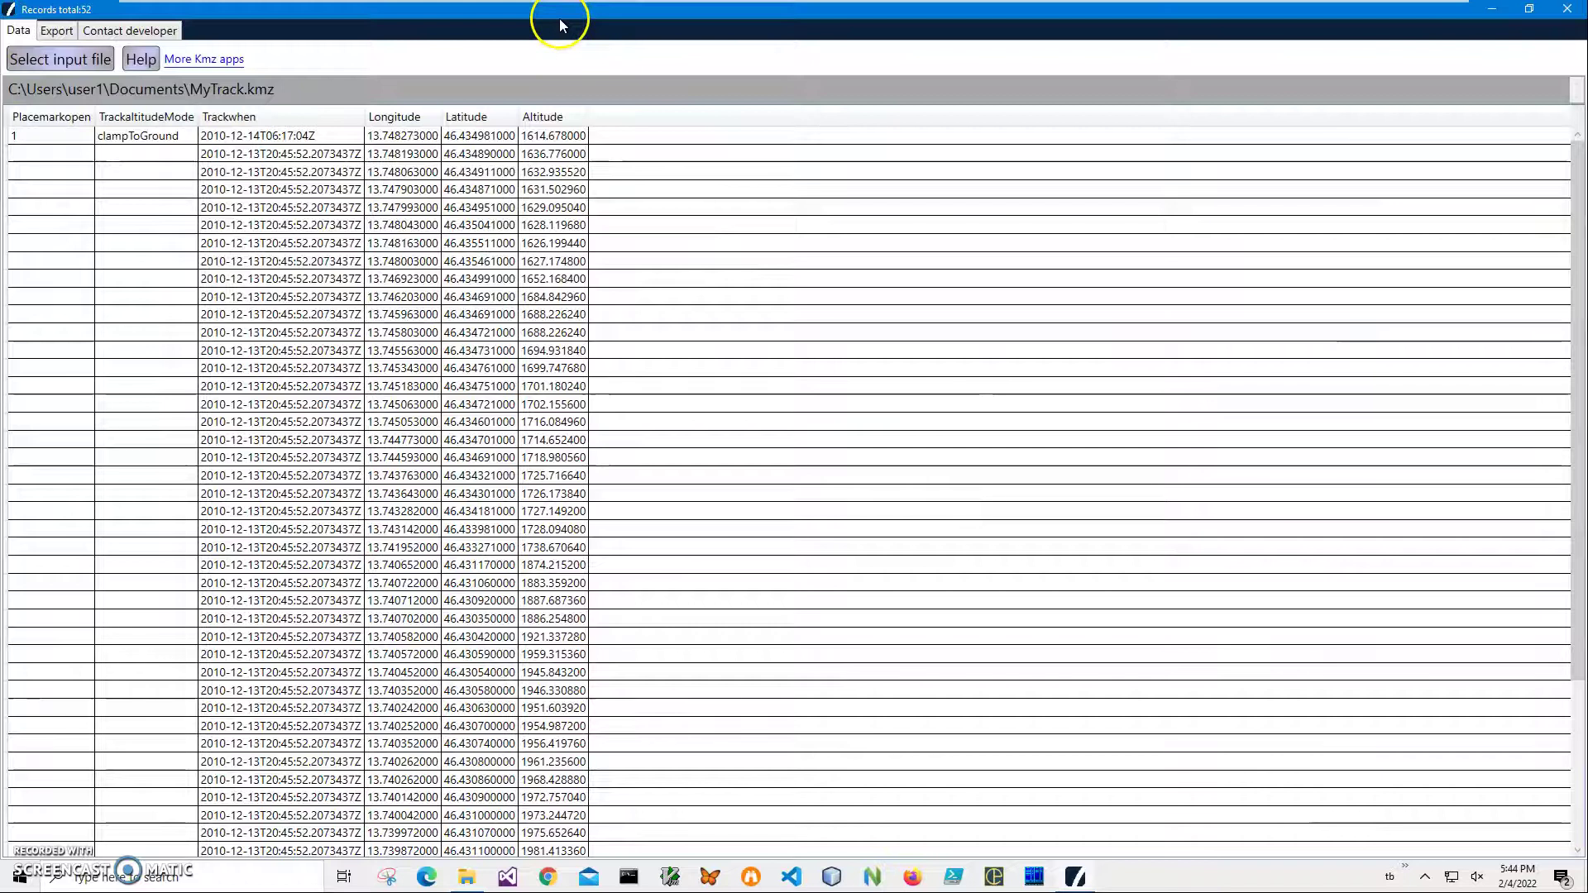
Review the 52 track points of MyTrack.kmz in the viewer, then close it
double_click(560, 18)
left_click_drag(567, 36, 745, 80)
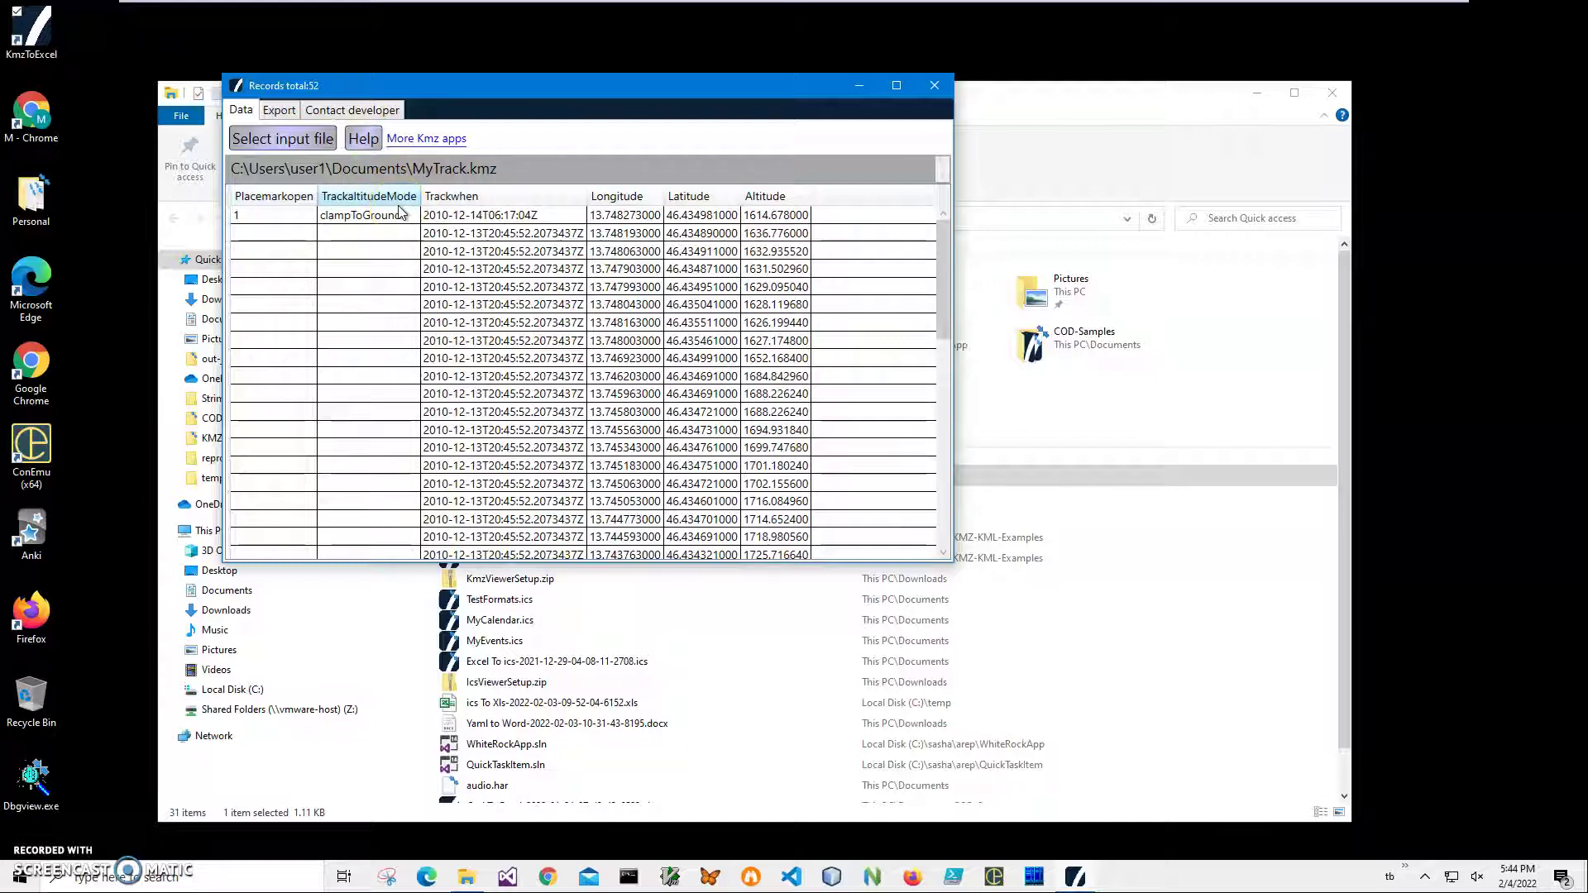
left_click(614, 279)
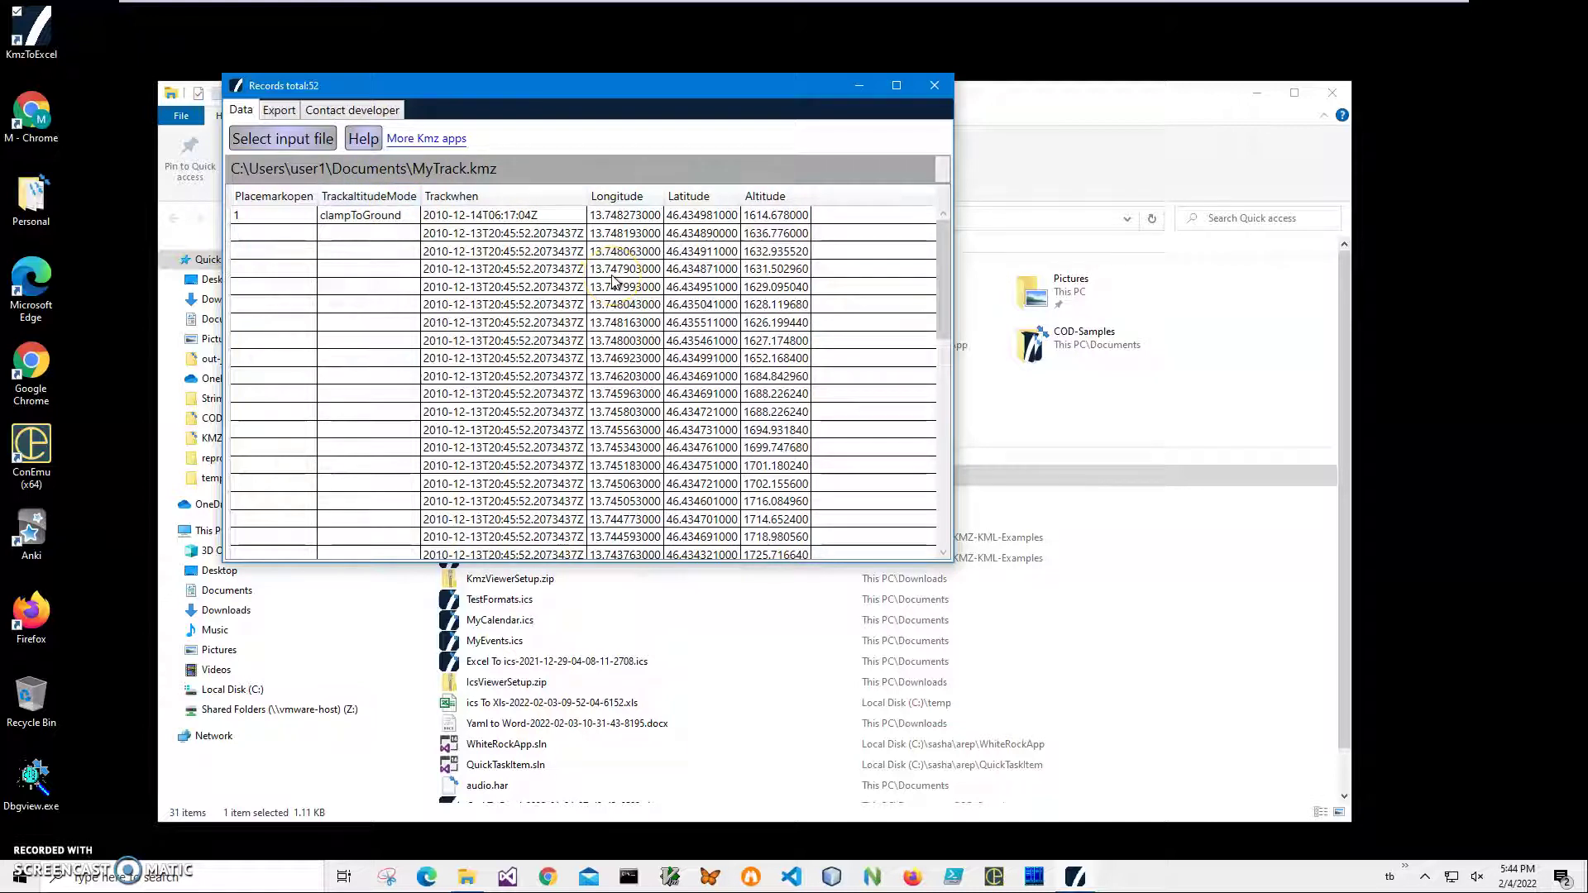
left_click(934, 85)
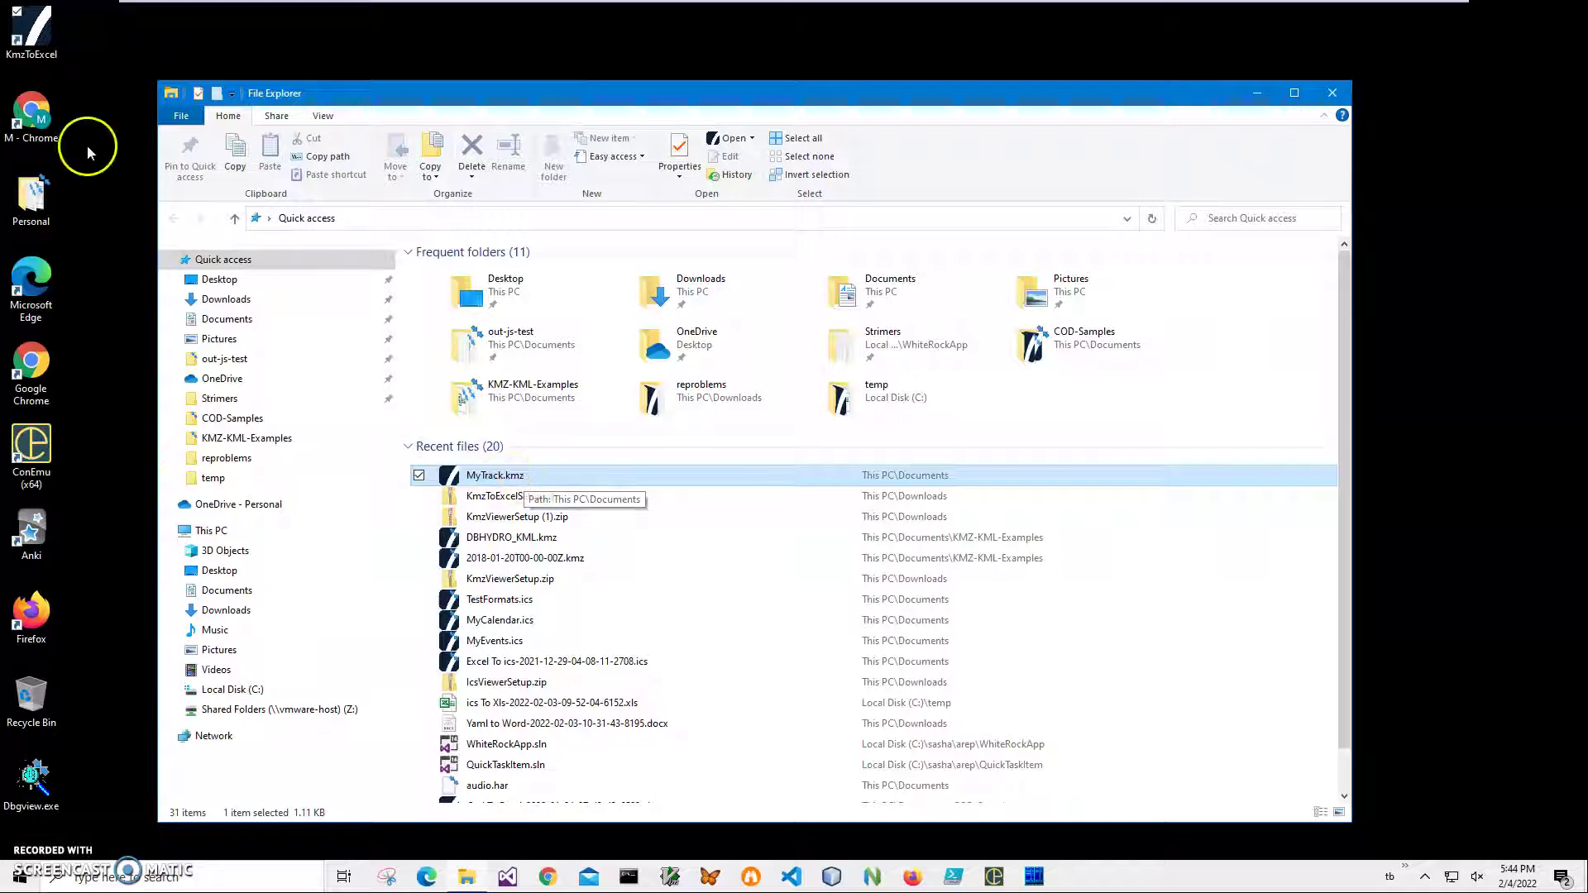
Start Kmz To Excel from its desktop shortcut and close File Explorer
left_click(54, 69)
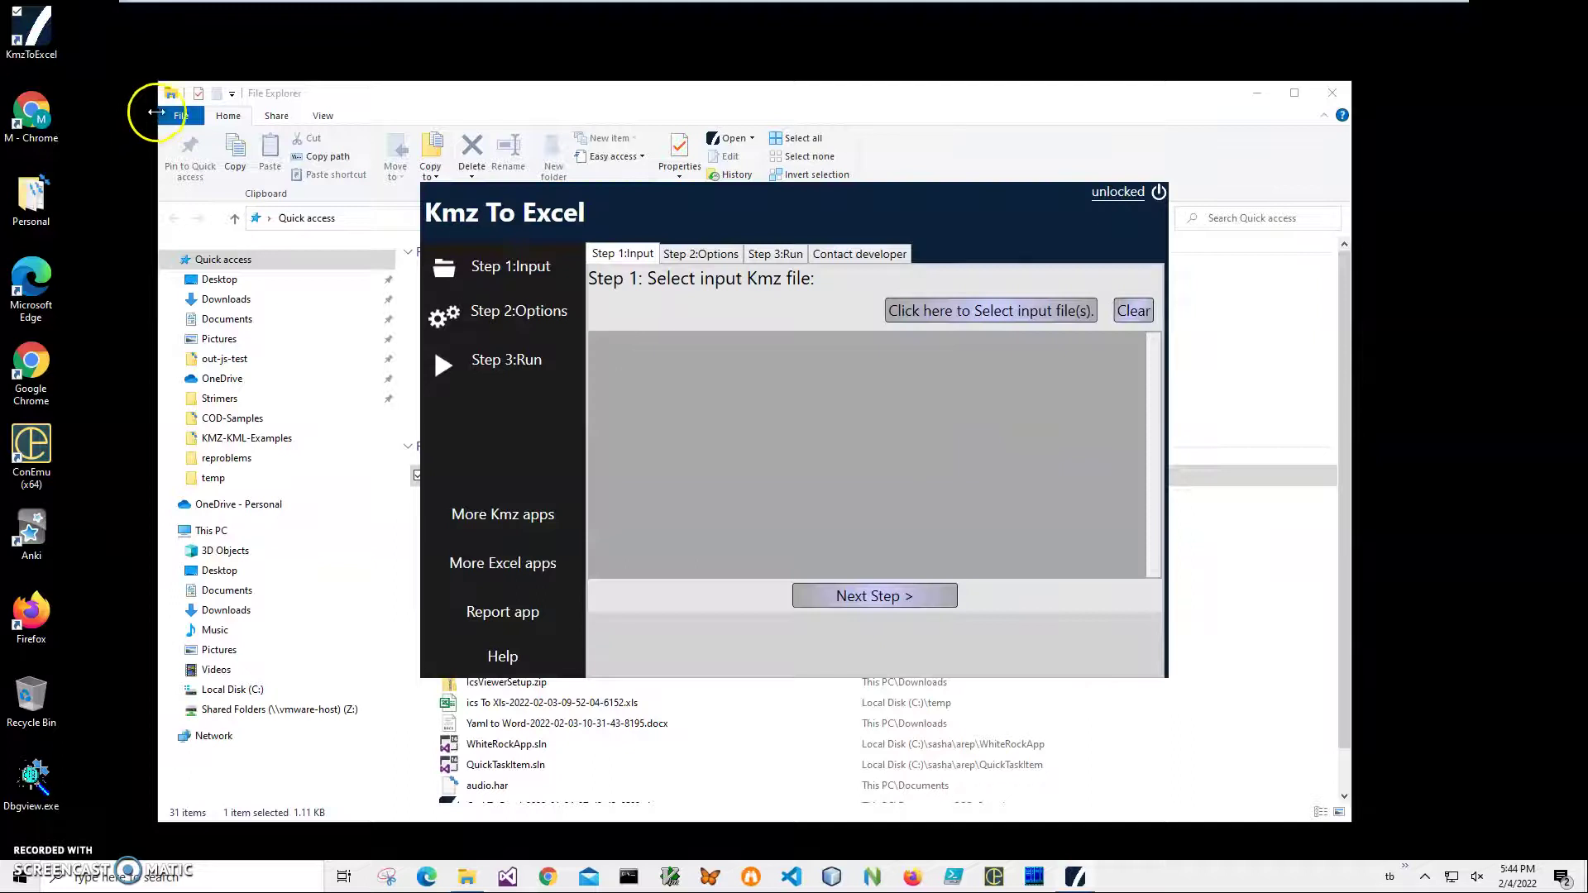
left_click(1321, 98)
left_click_drag(975, 191, 902, 182)
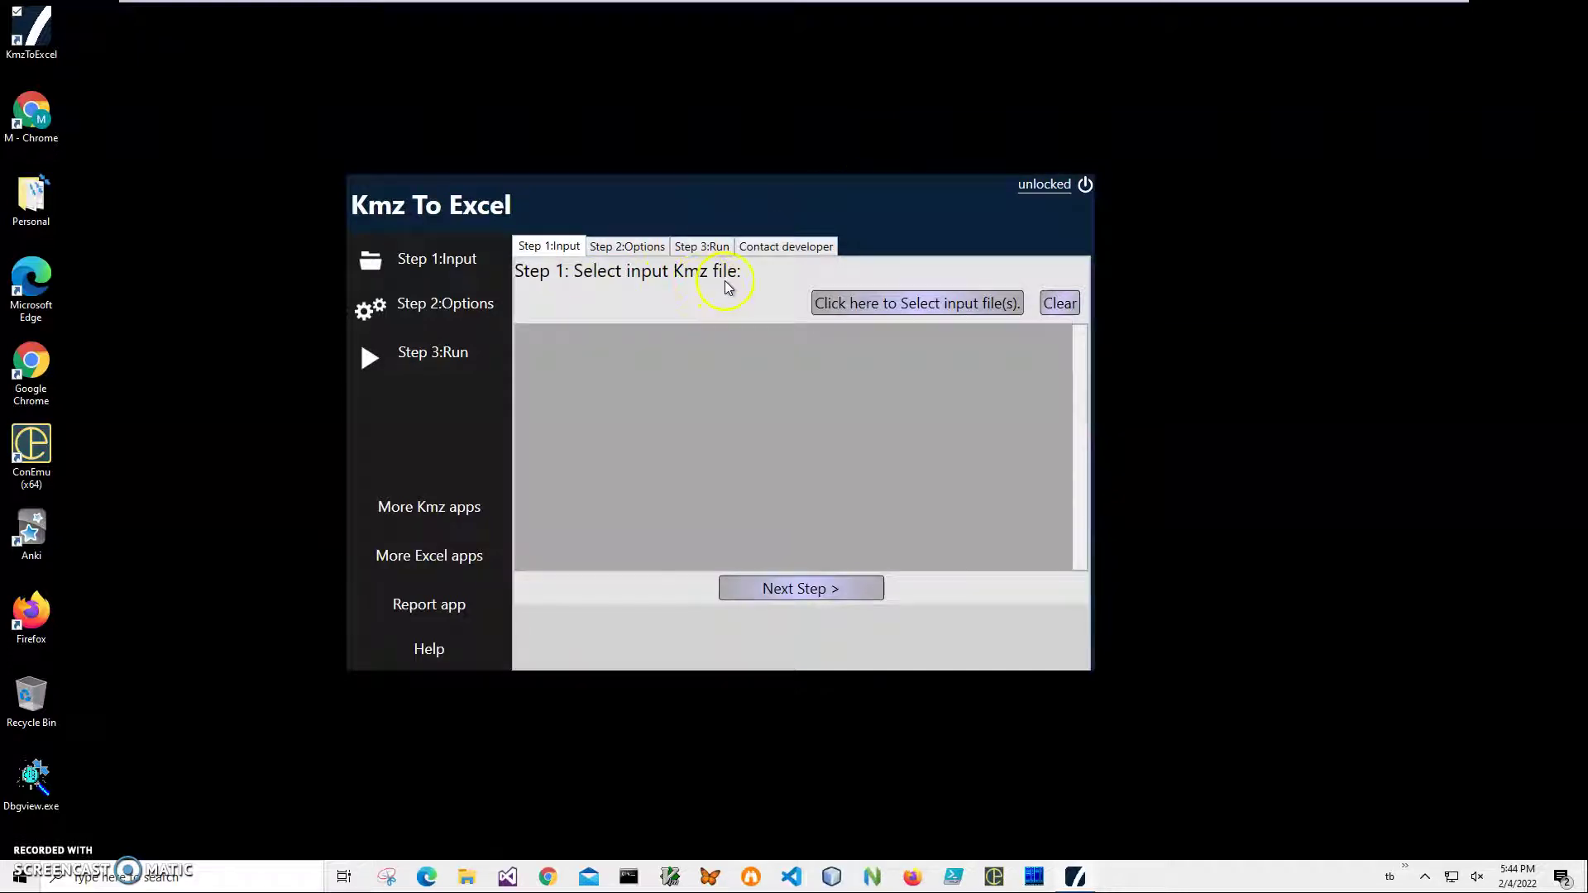
Select MyTrack.kmz as the input track and advance to Conversion Options
left_click(944, 311)
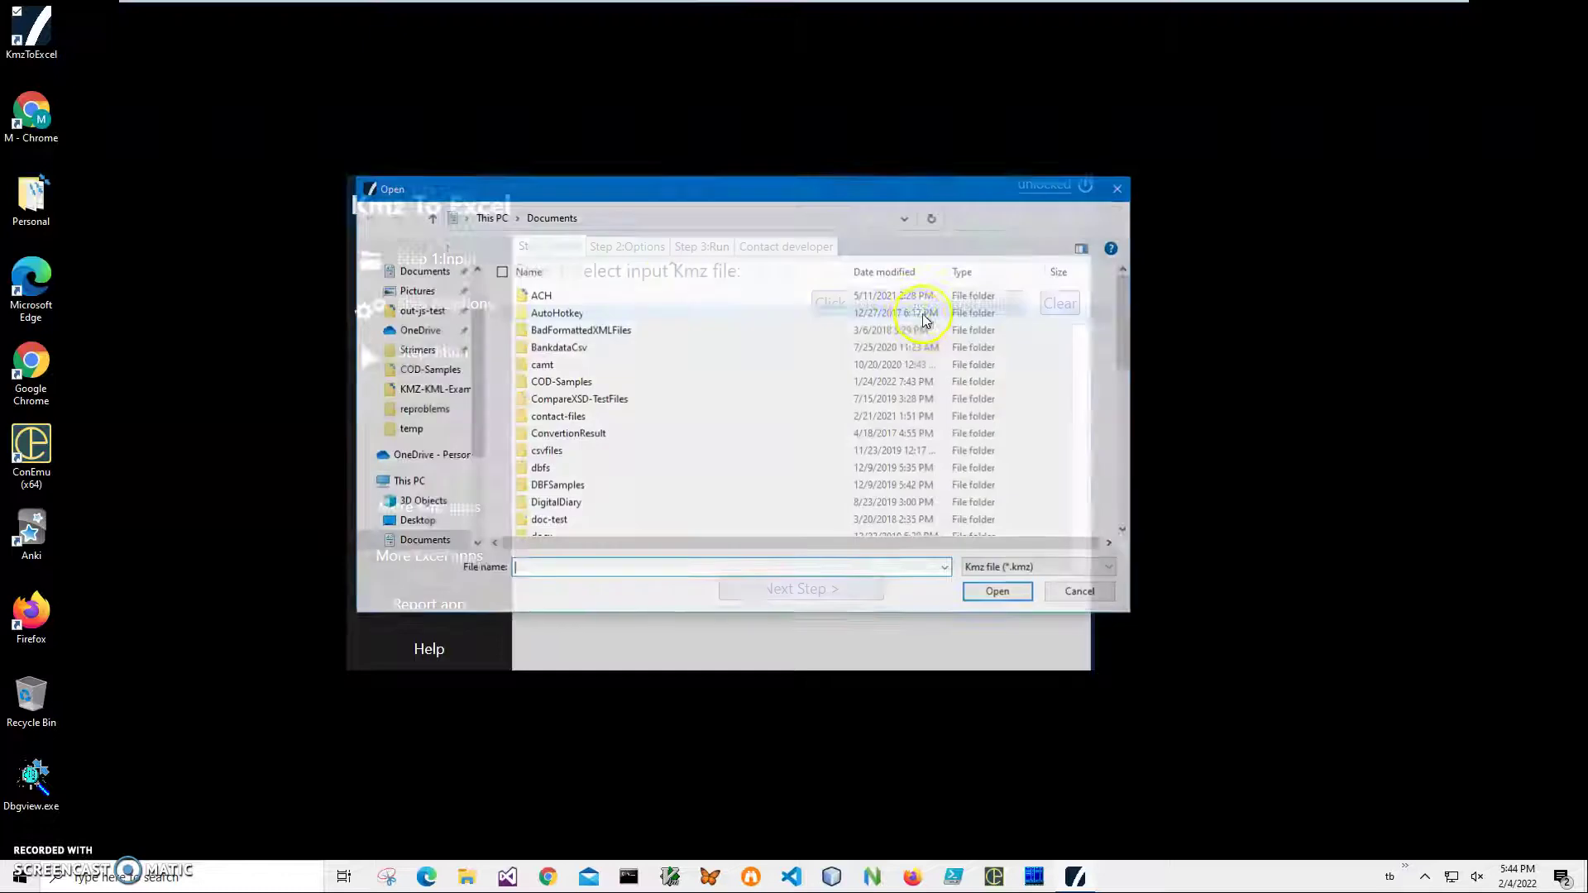
left_click_drag(1126, 320, 1127, 550)
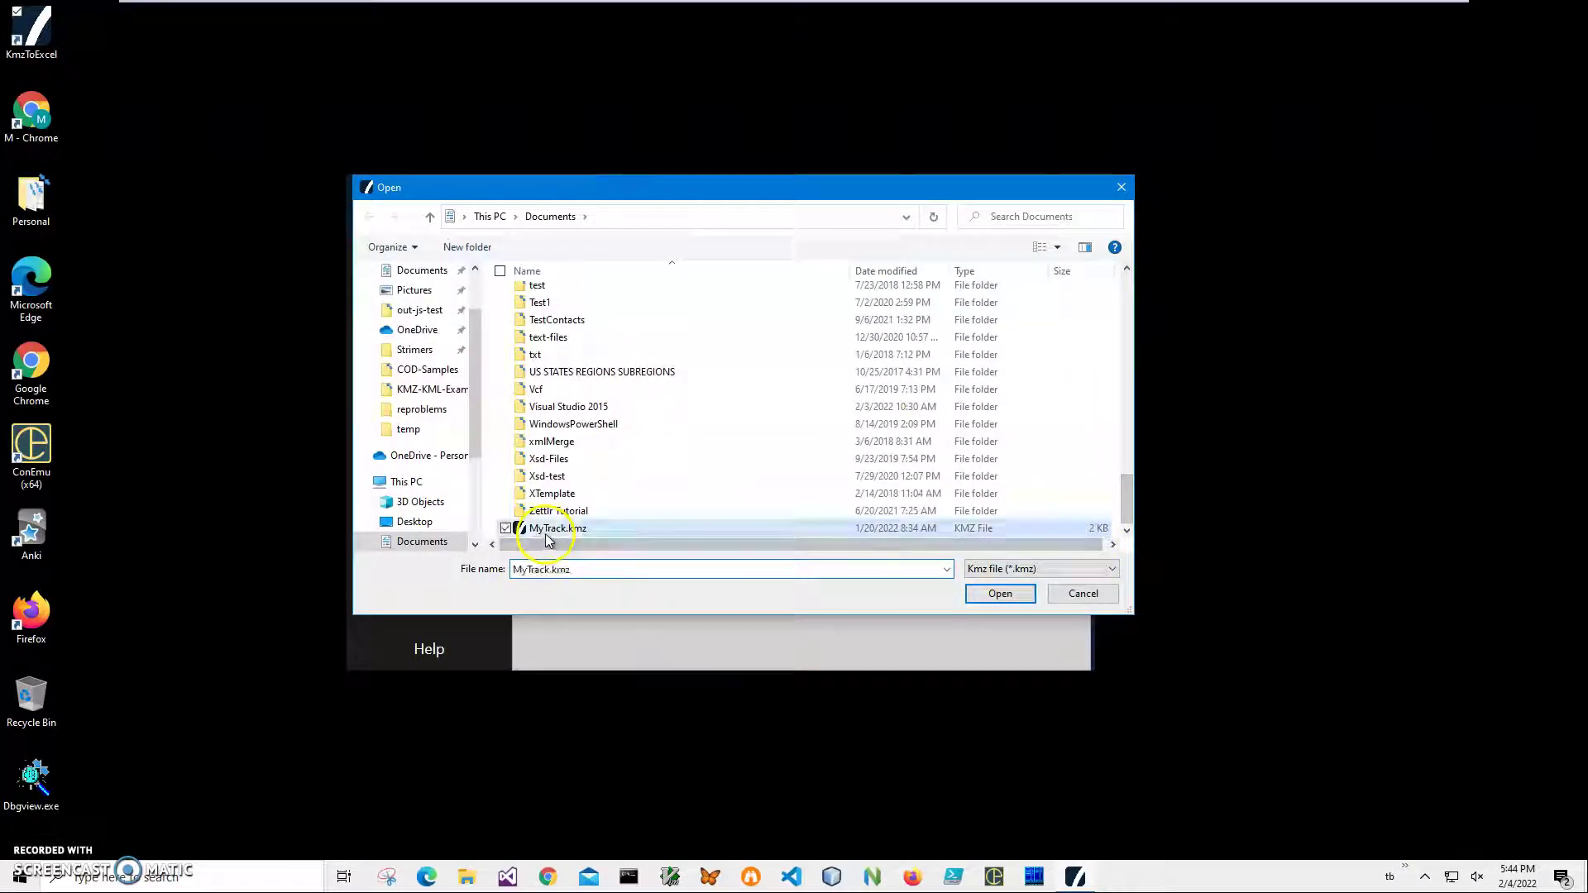
double_click(545, 529)
left_click(794, 586)
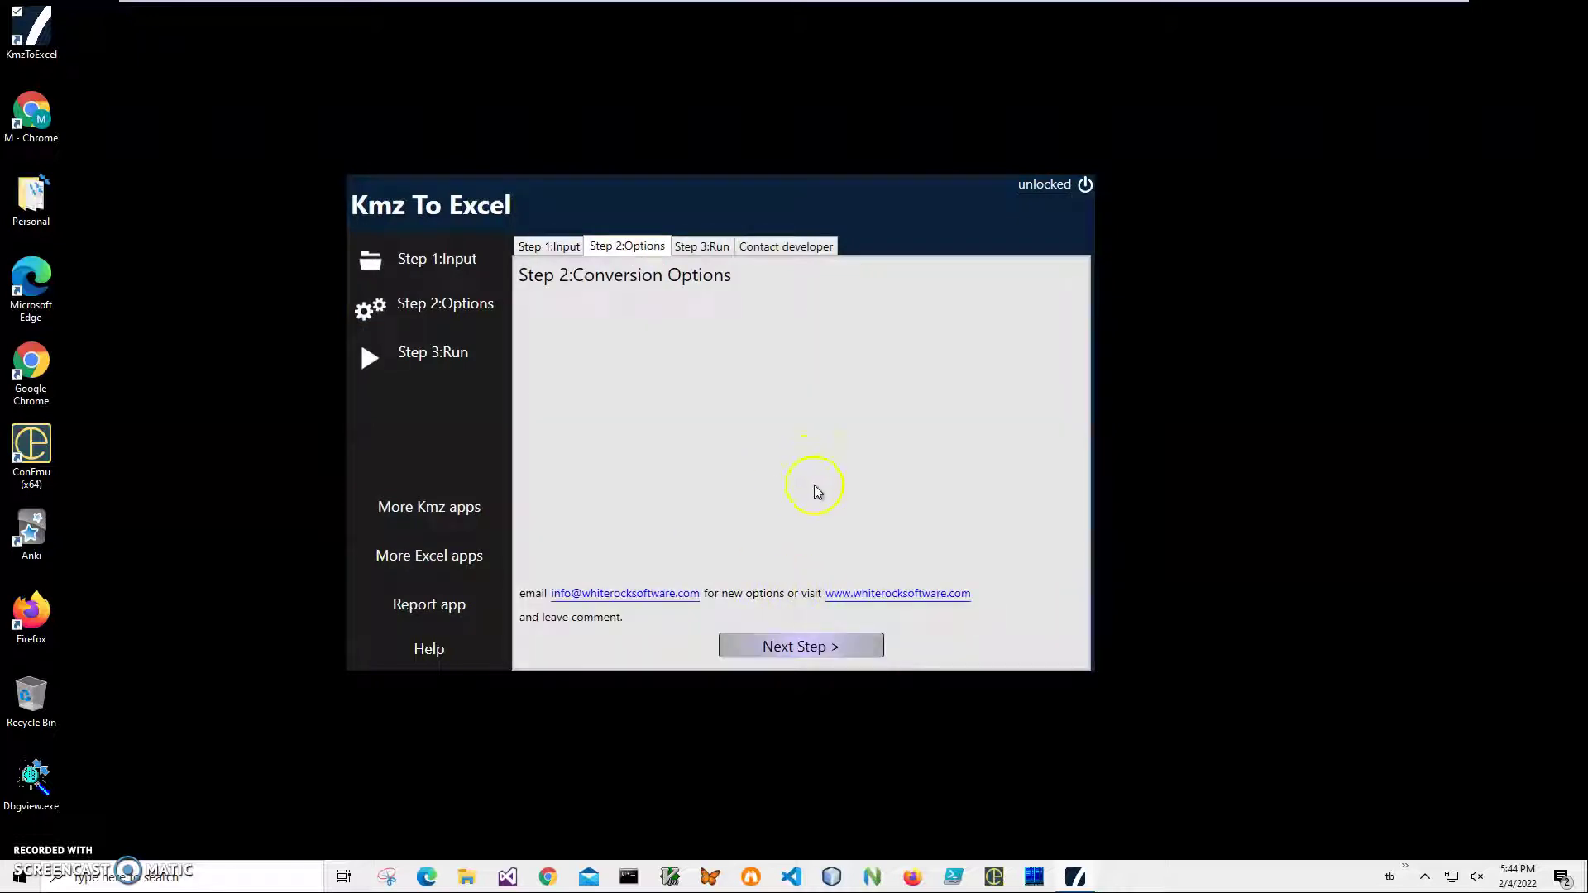
Run the conversion and save the MyTrack xlsx workbook in Documents
left_click(834, 647)
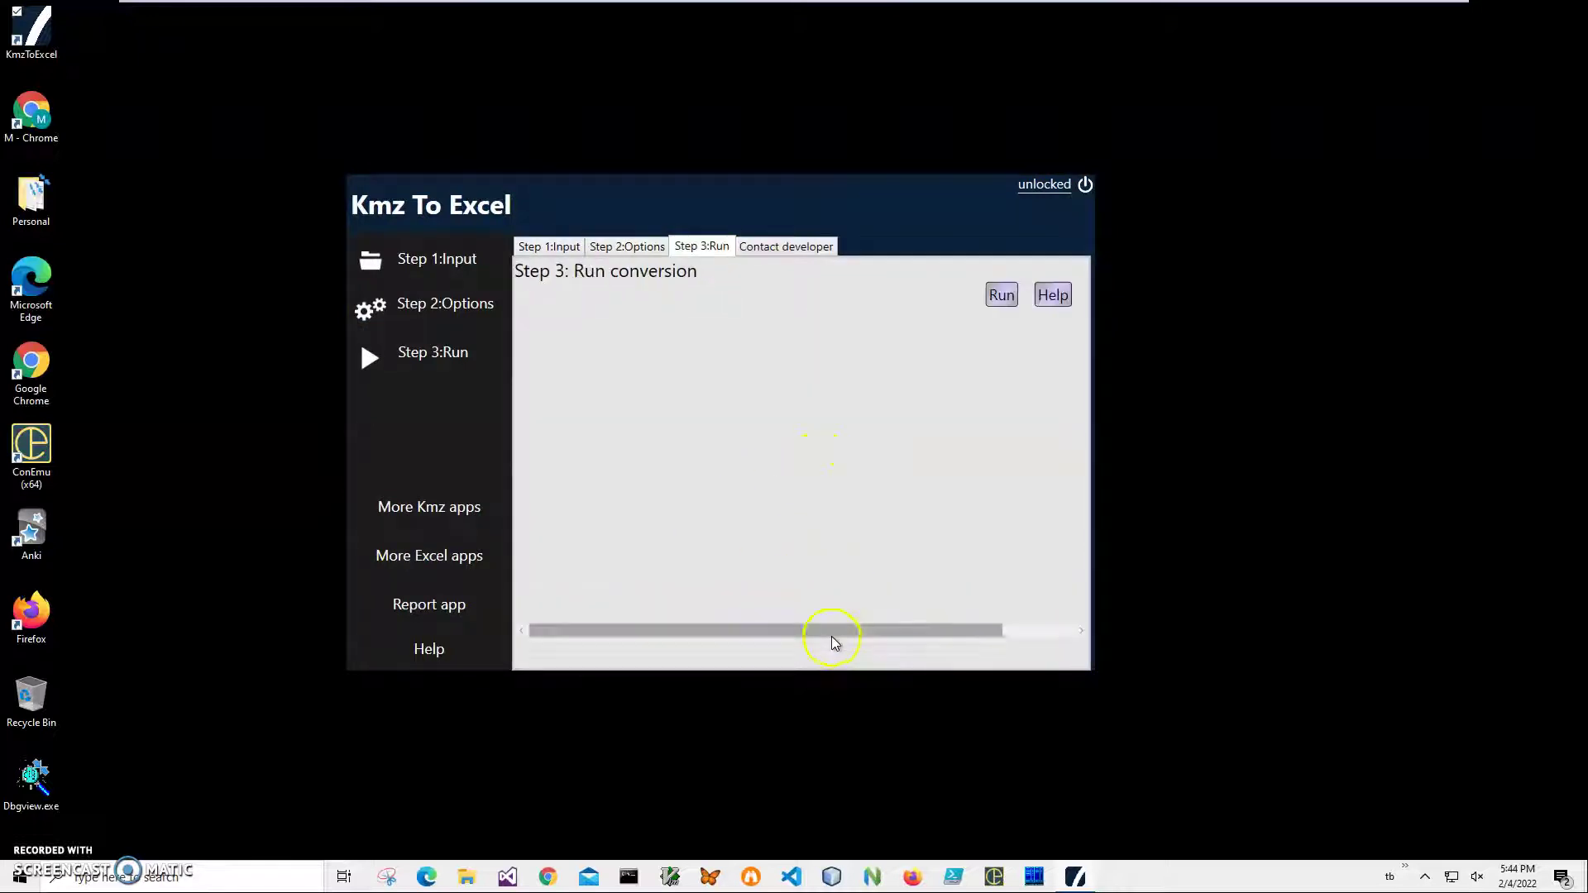
left_click(1003, 298)
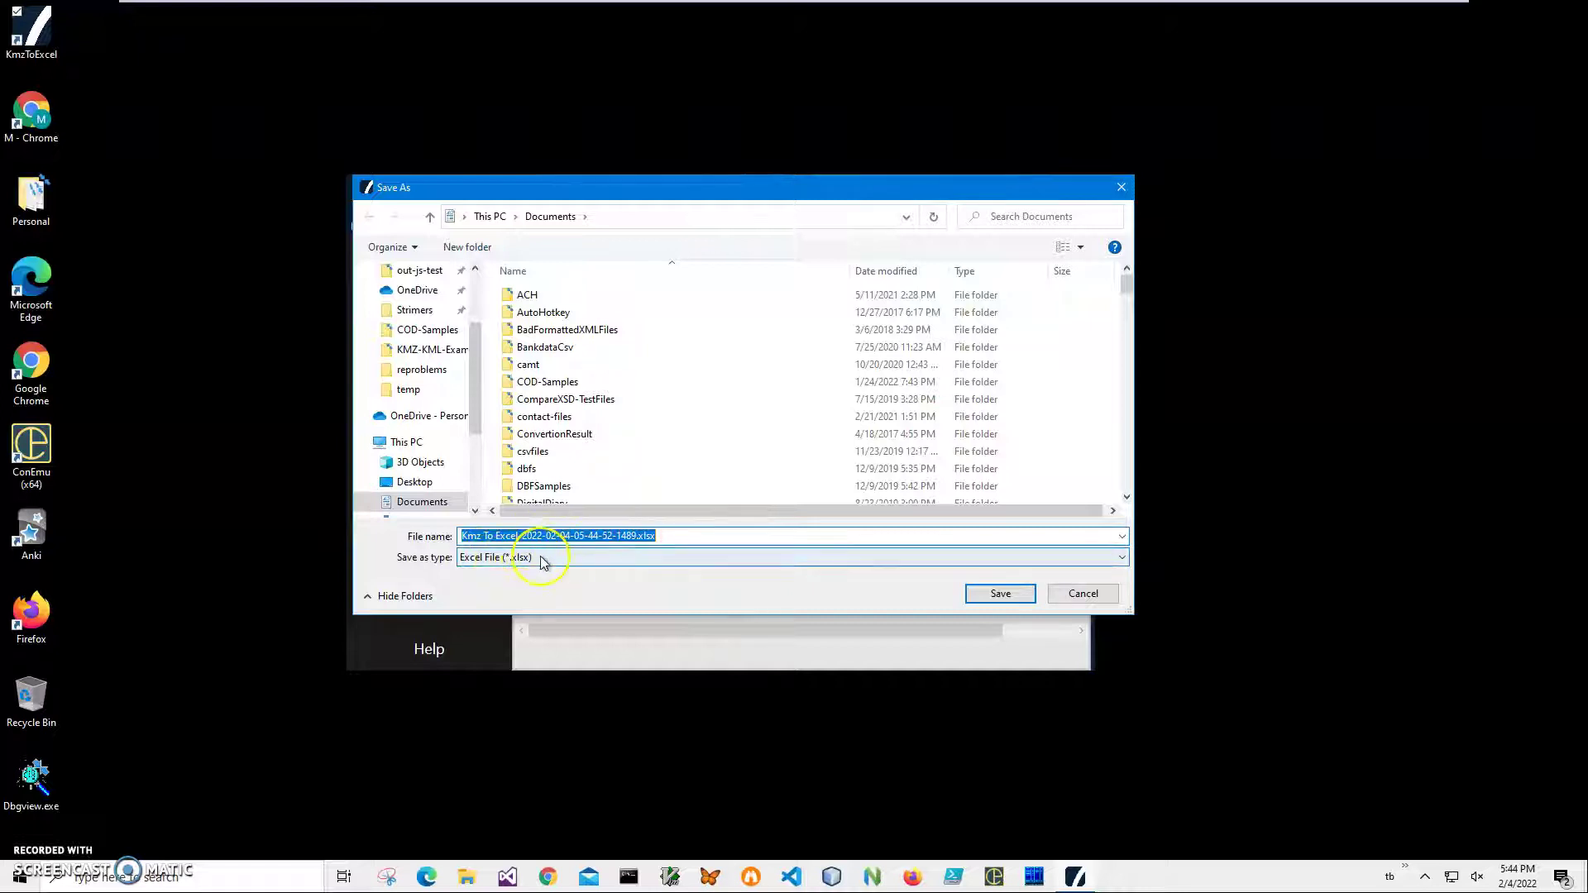
left_click(989, 603)
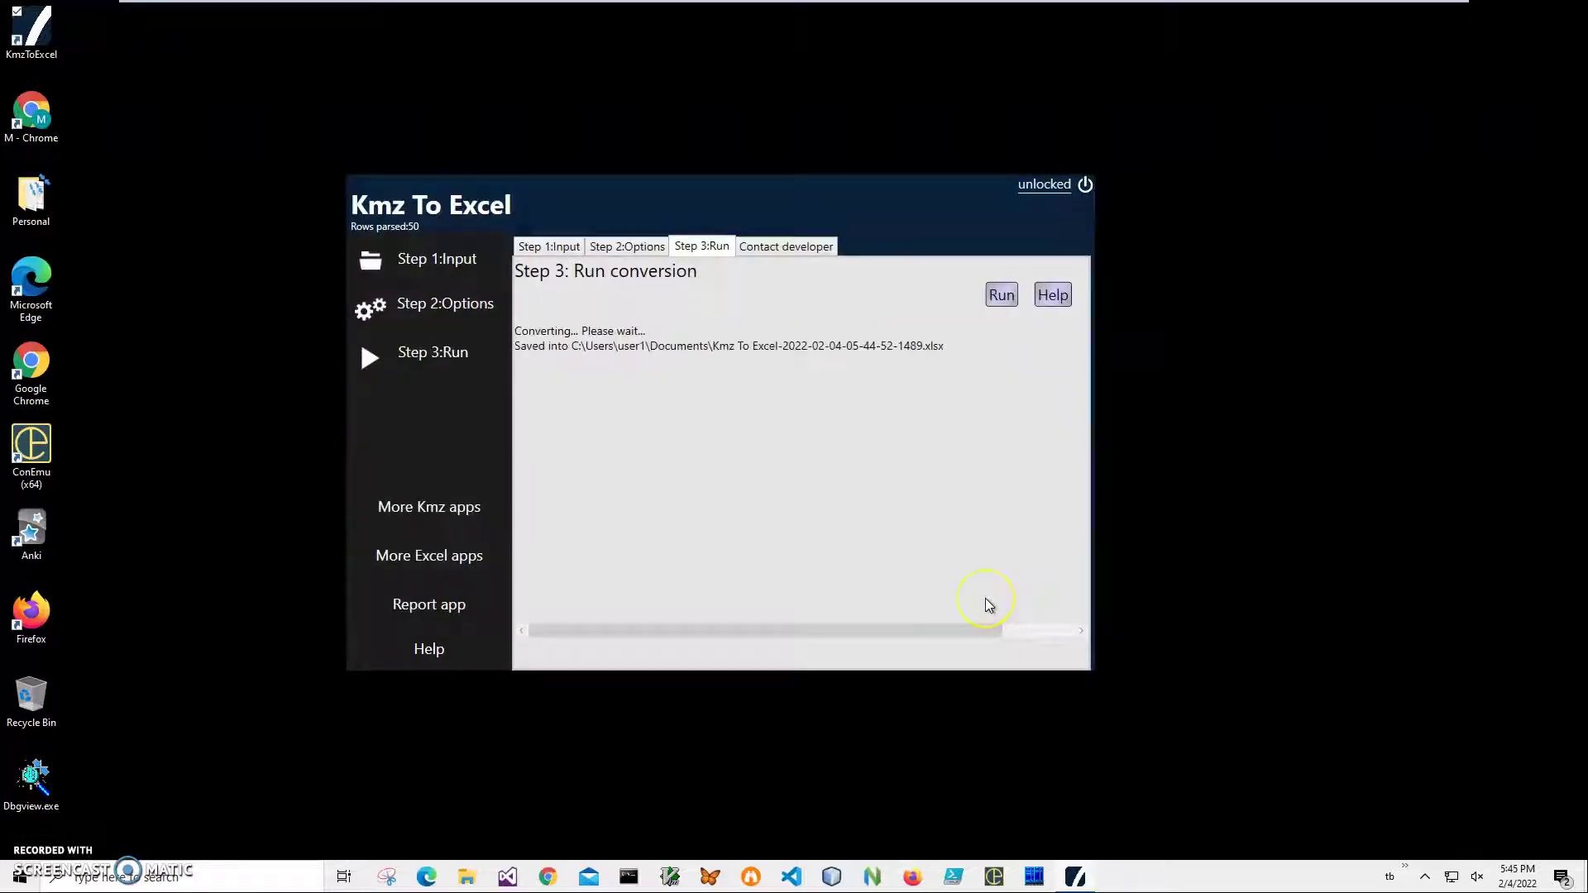
Open the new xlsx from File Explorer's recent files with Excel
left_click(468, 877)
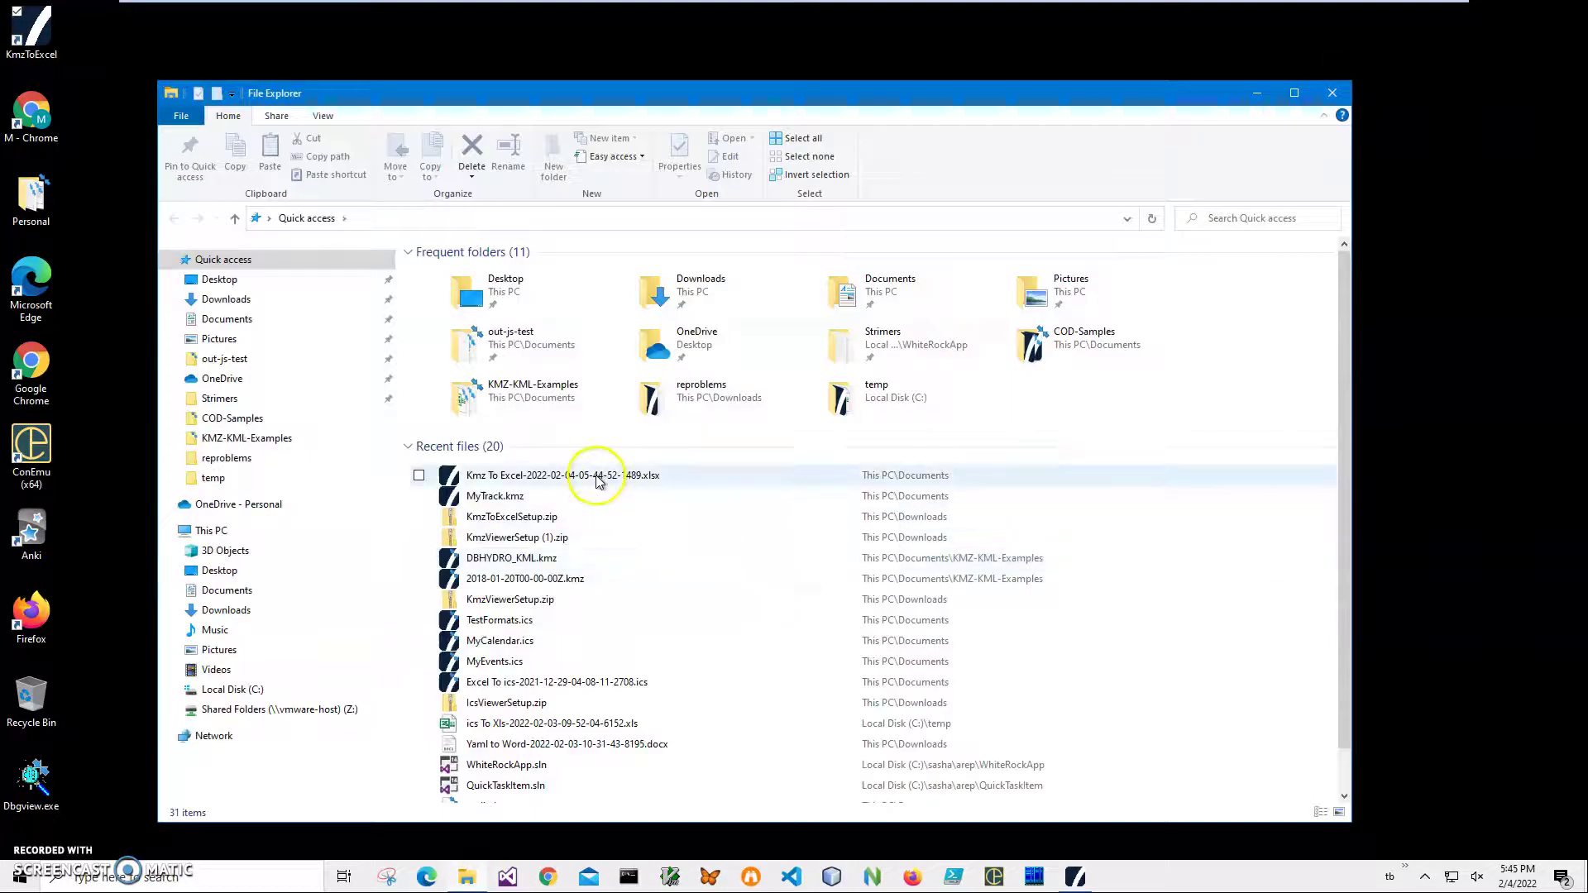
right_click(598, 477)
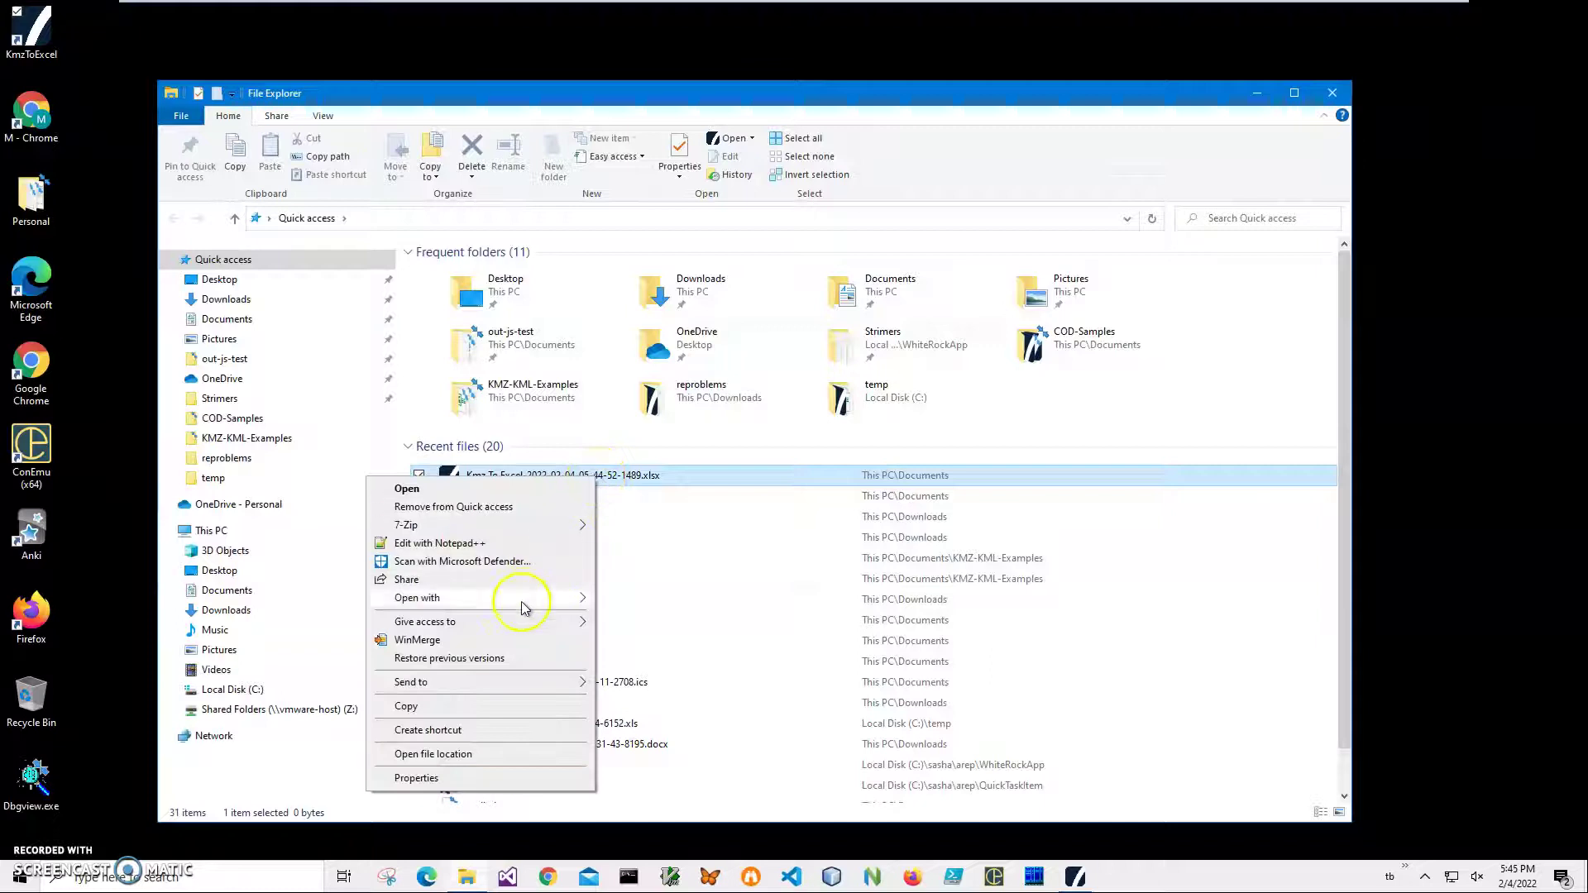
mouse_move(471, 598)
left_click(646, 599)
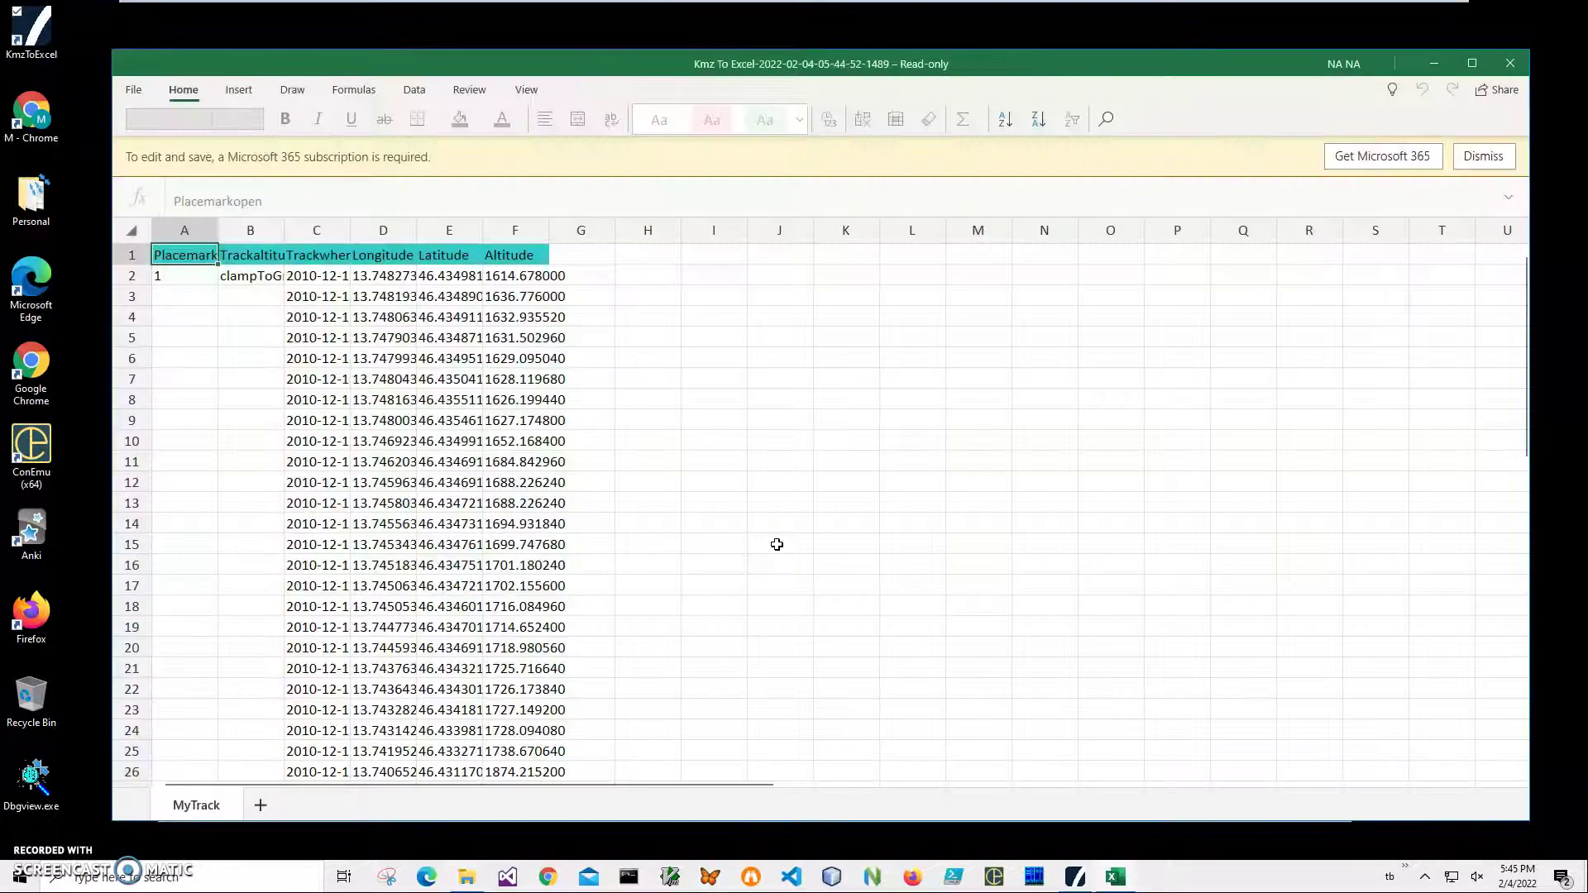
left_click(321, 306)
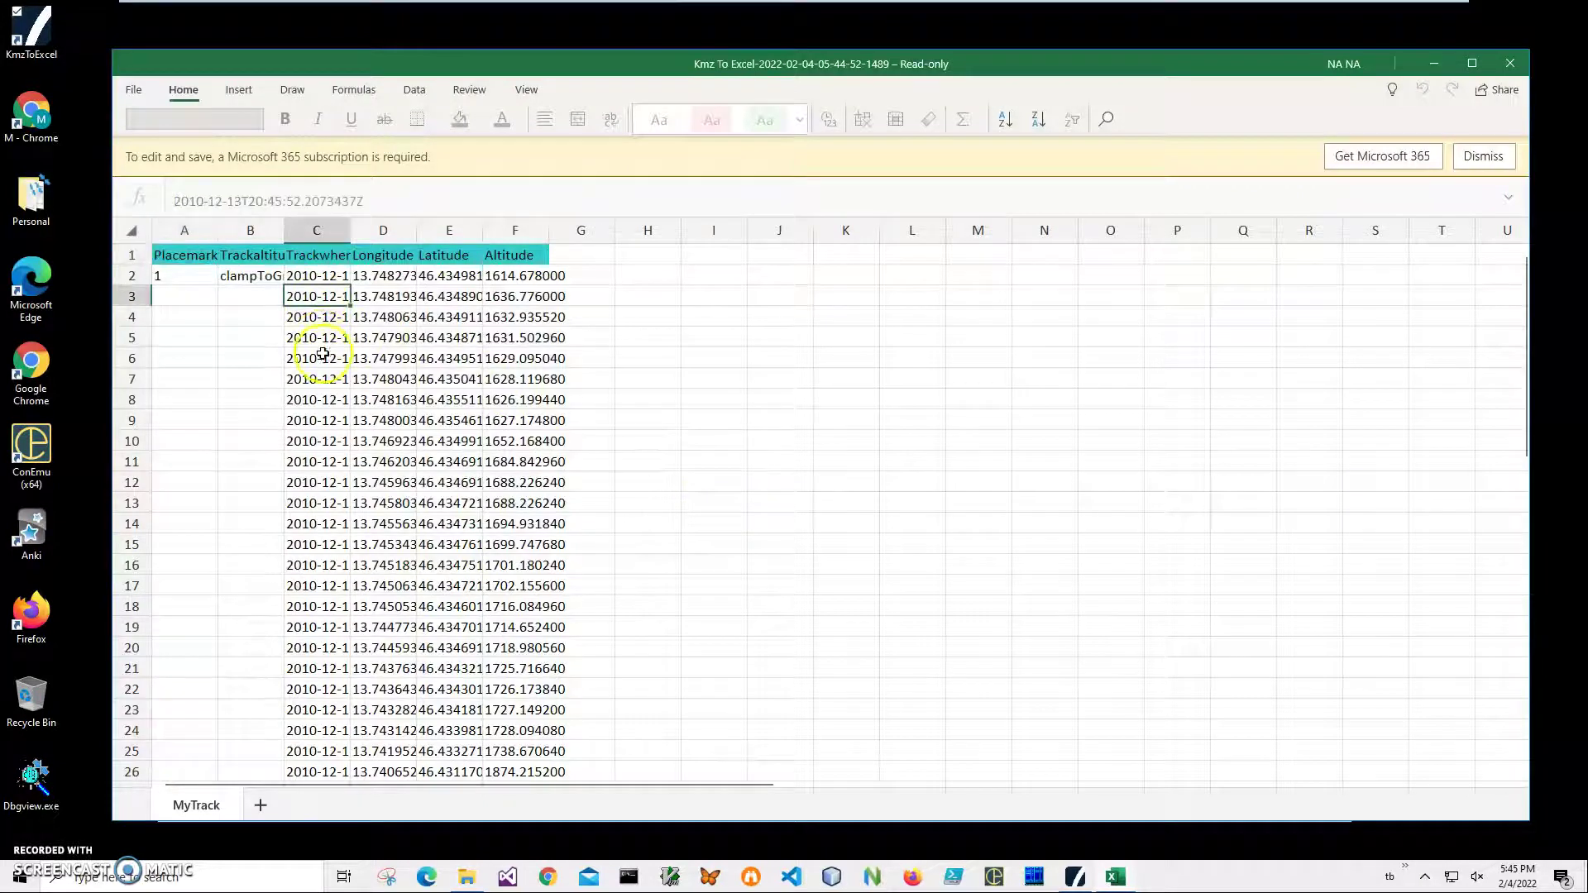
left_click(323, 460)
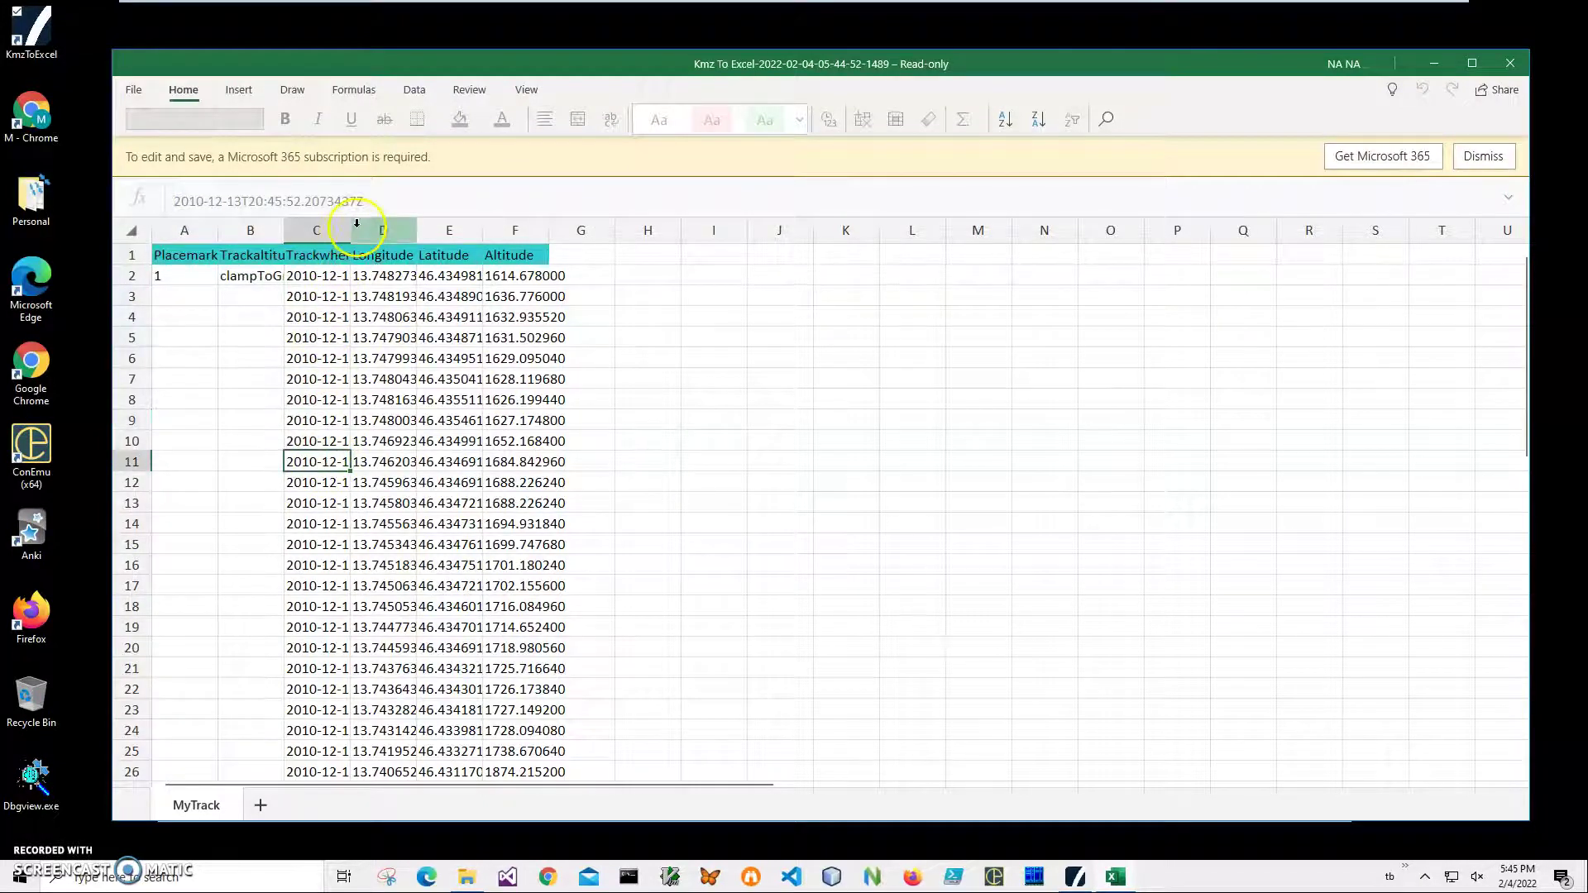
left_click(335, 317)
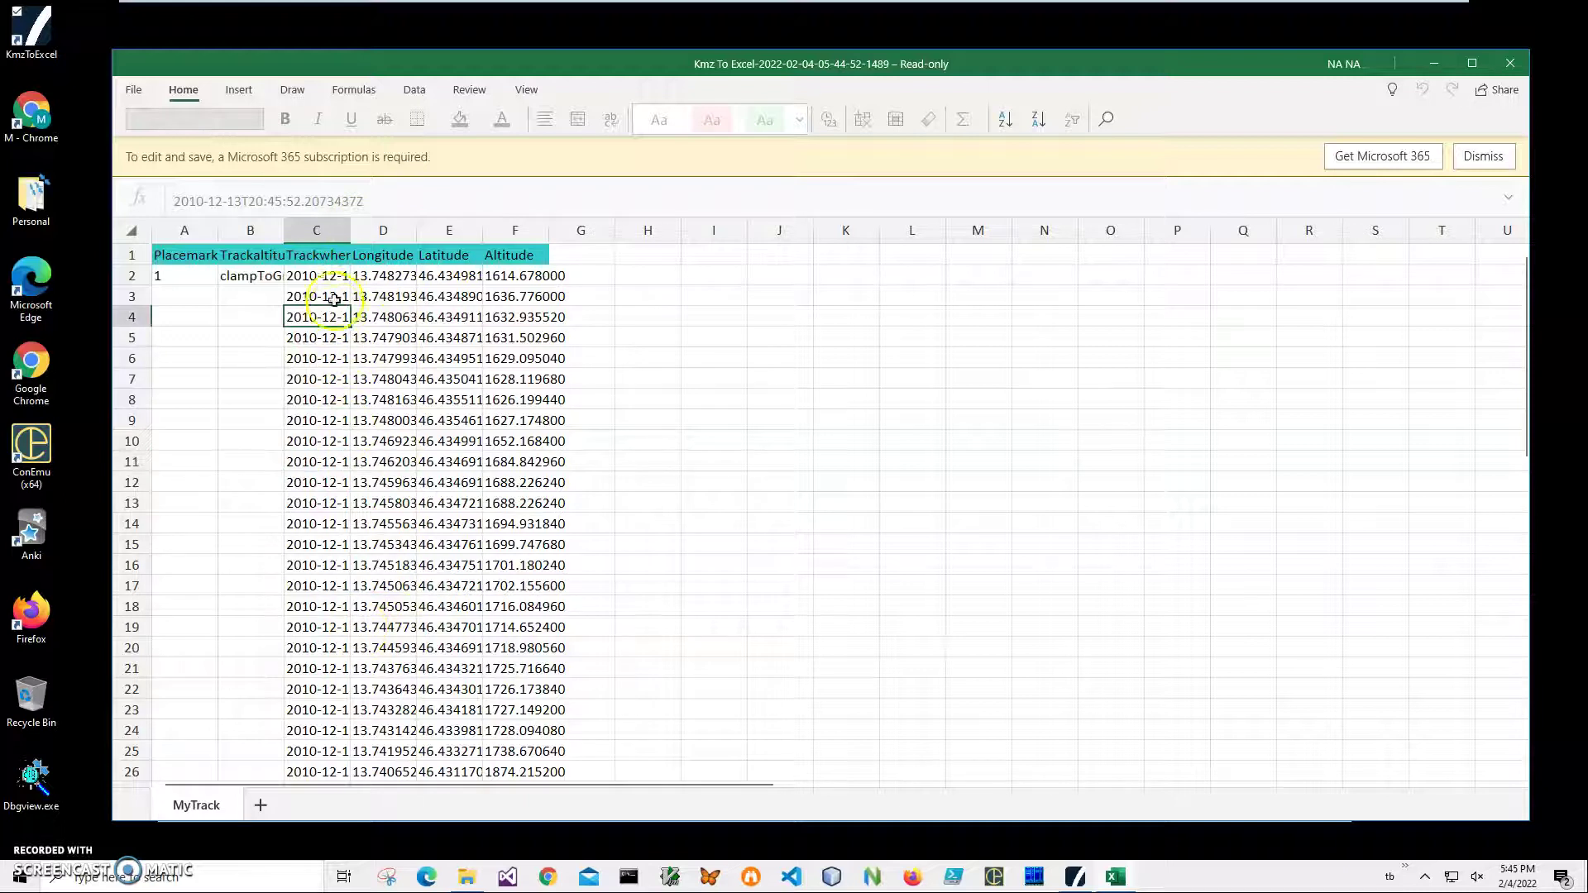
left_click(329, 278)
left_click(254, 276)
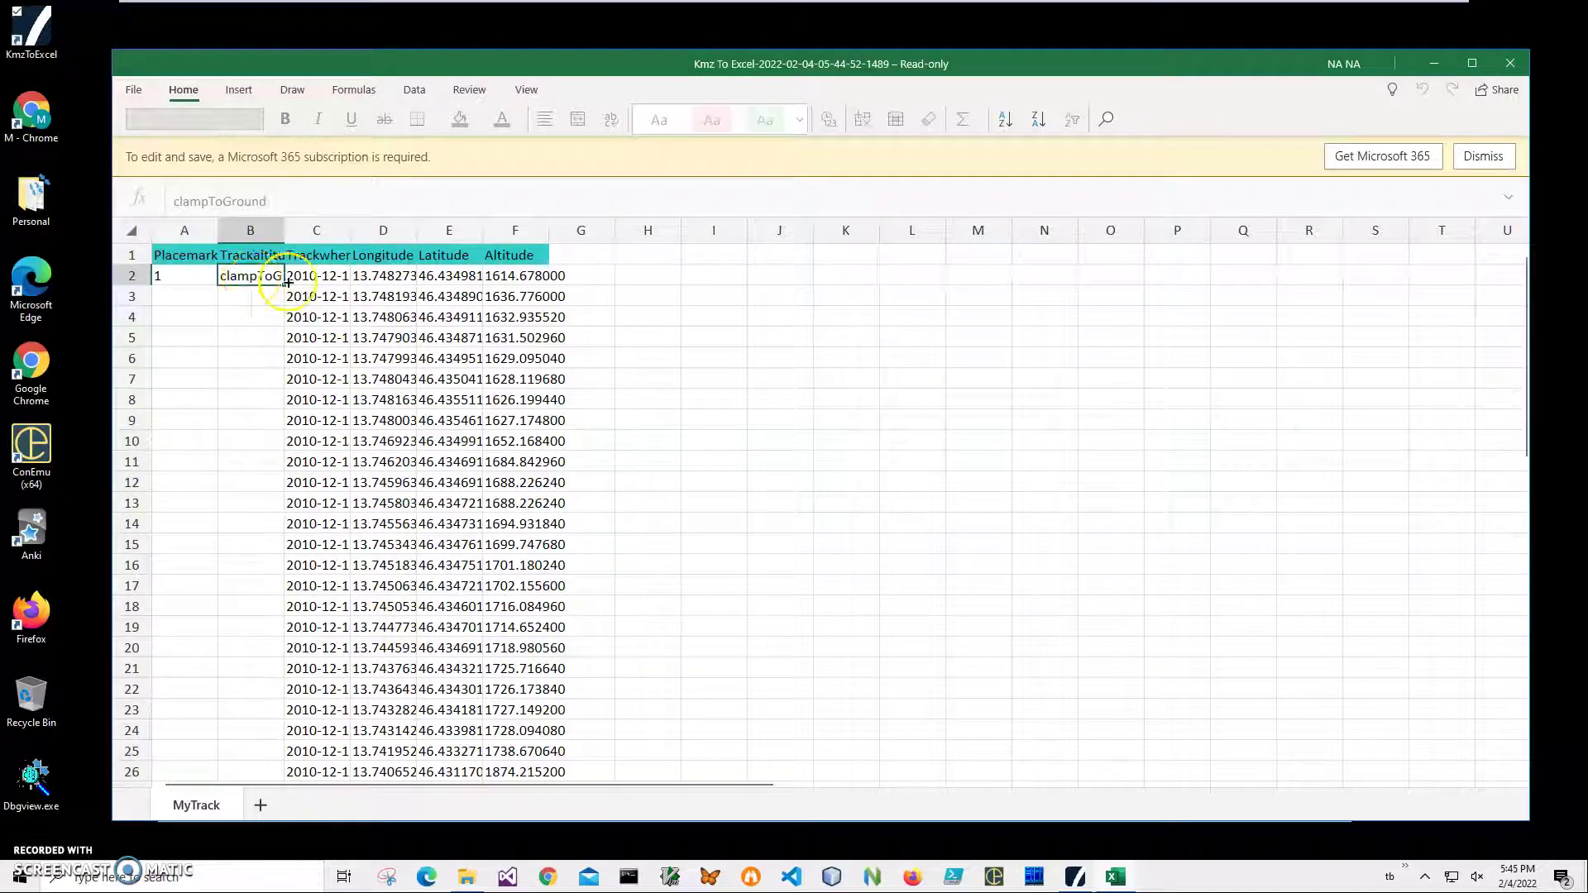
left_click(324, 275)
left_click(327, 337)
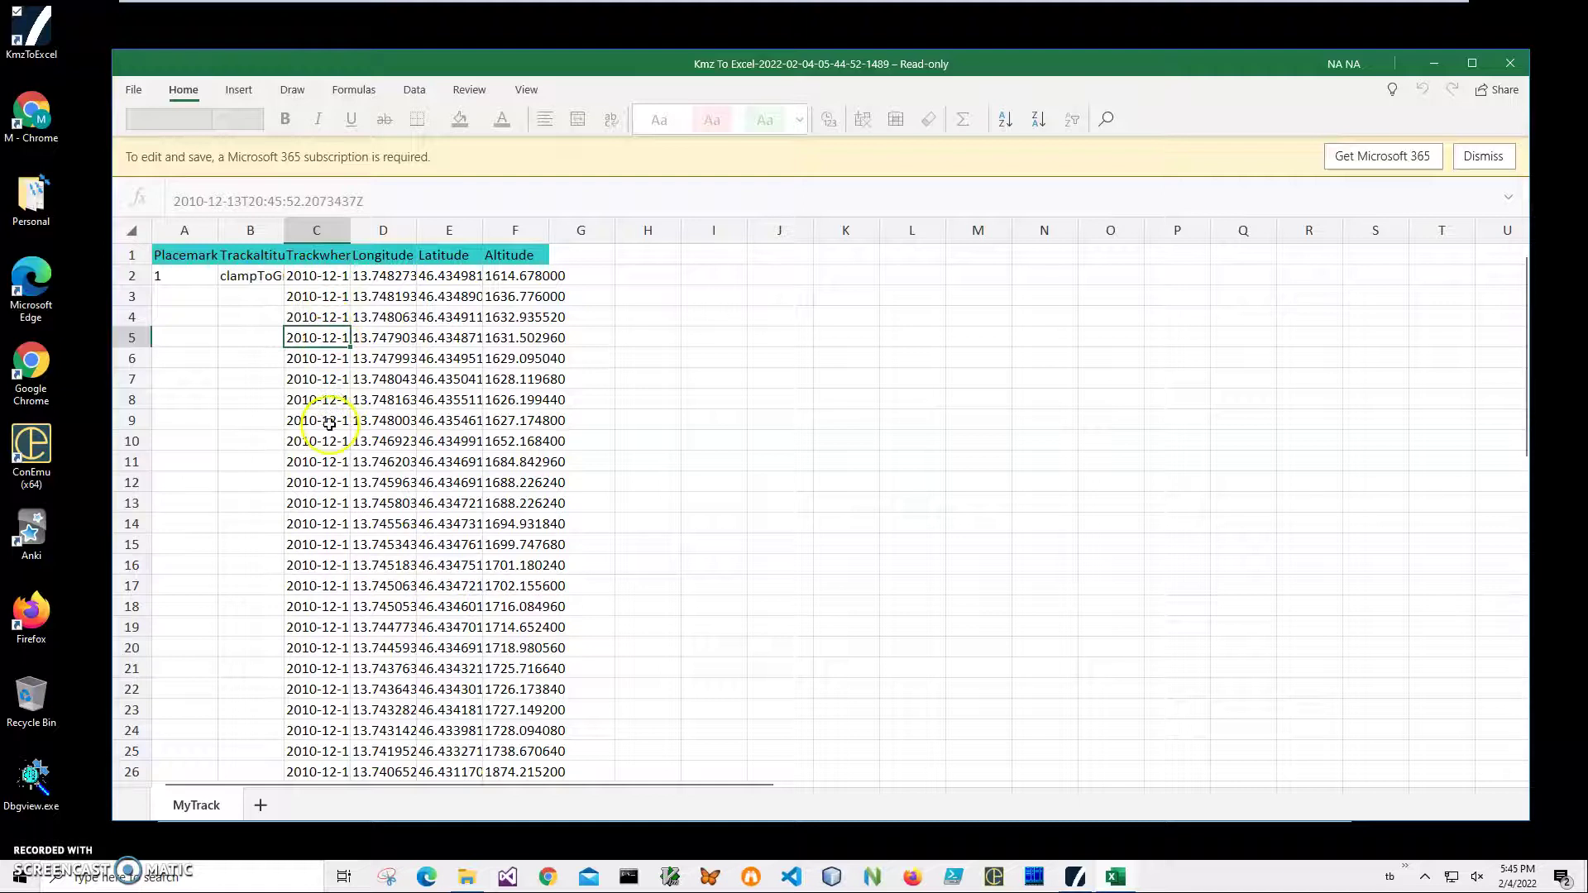
left_click(329, 484)
left_click(325, 546)
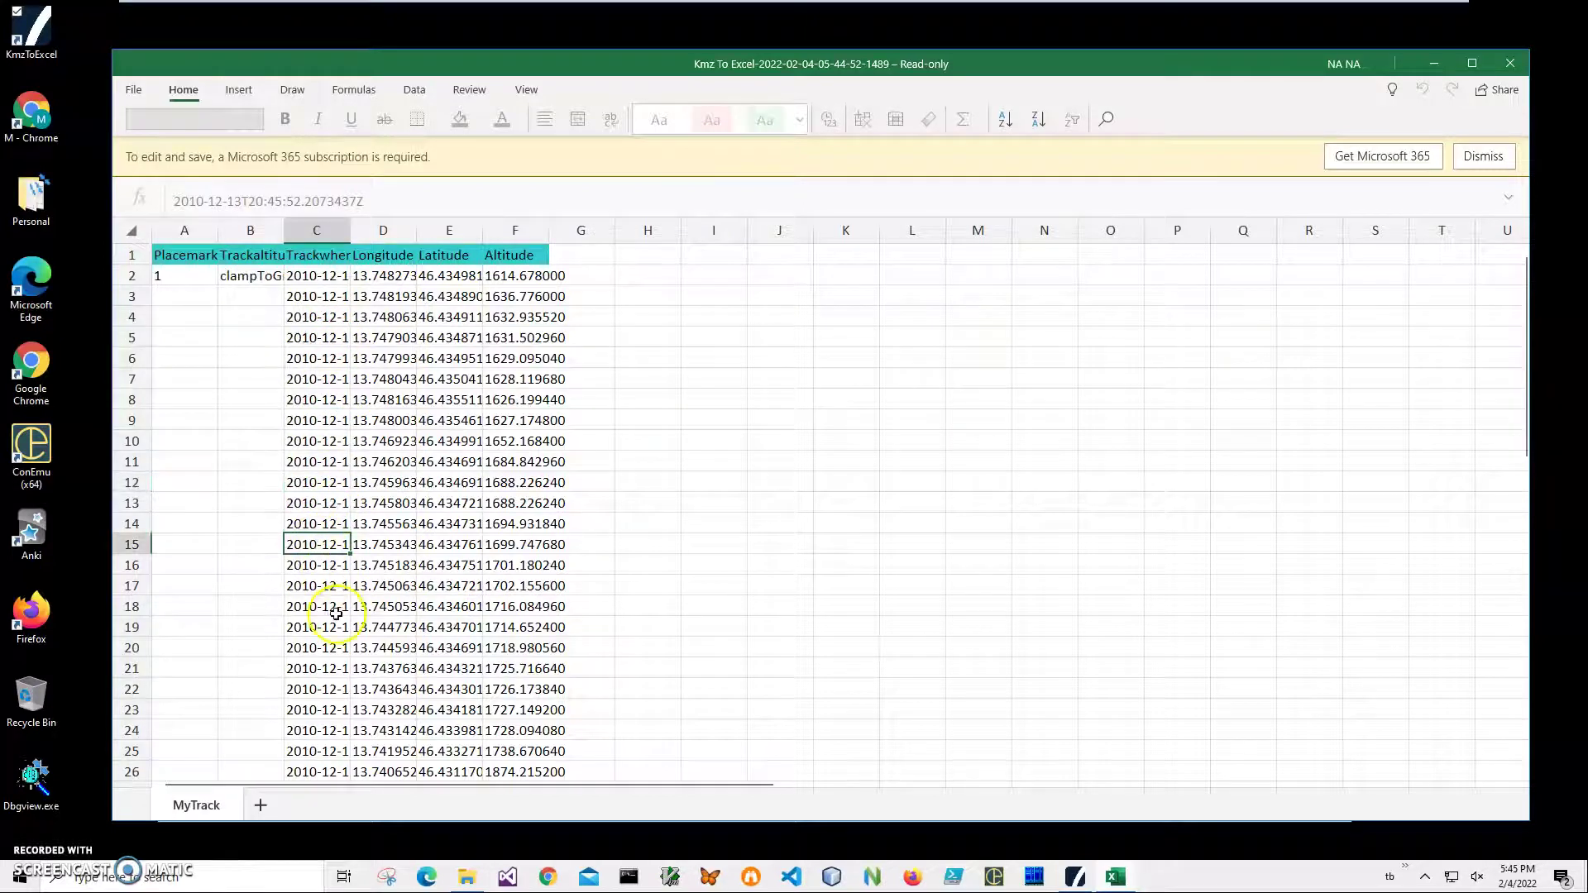
left_click(333, 608)
mouse_move(325, 297)
left_mouse_down()
mouse_move(313, 310)
mouse_move(365, 314)
left_mouse_up()
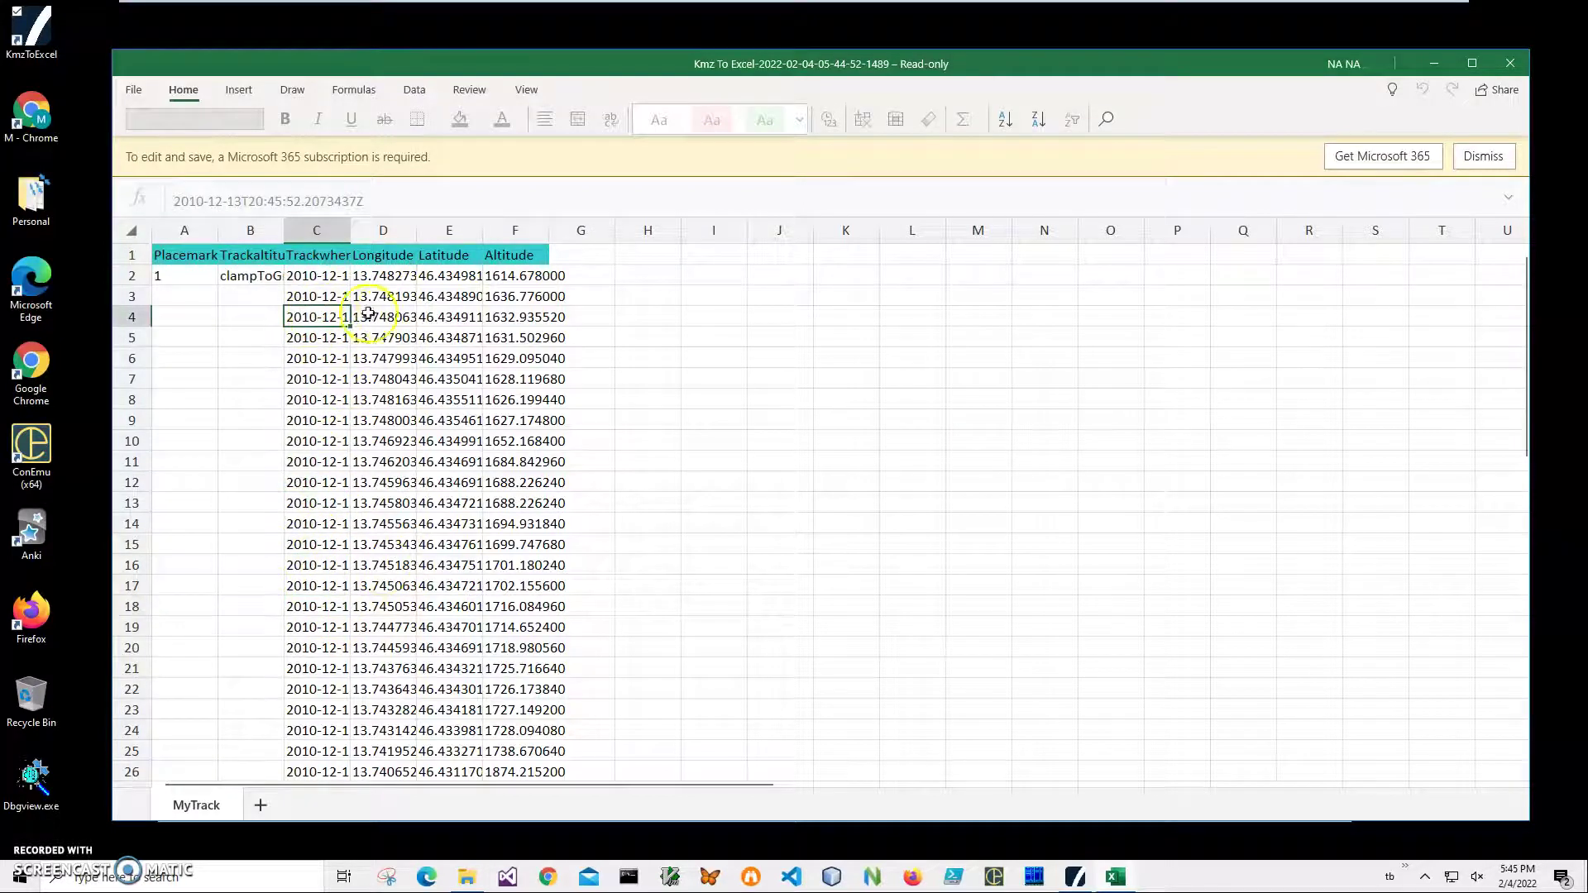
left_click(383, 314)
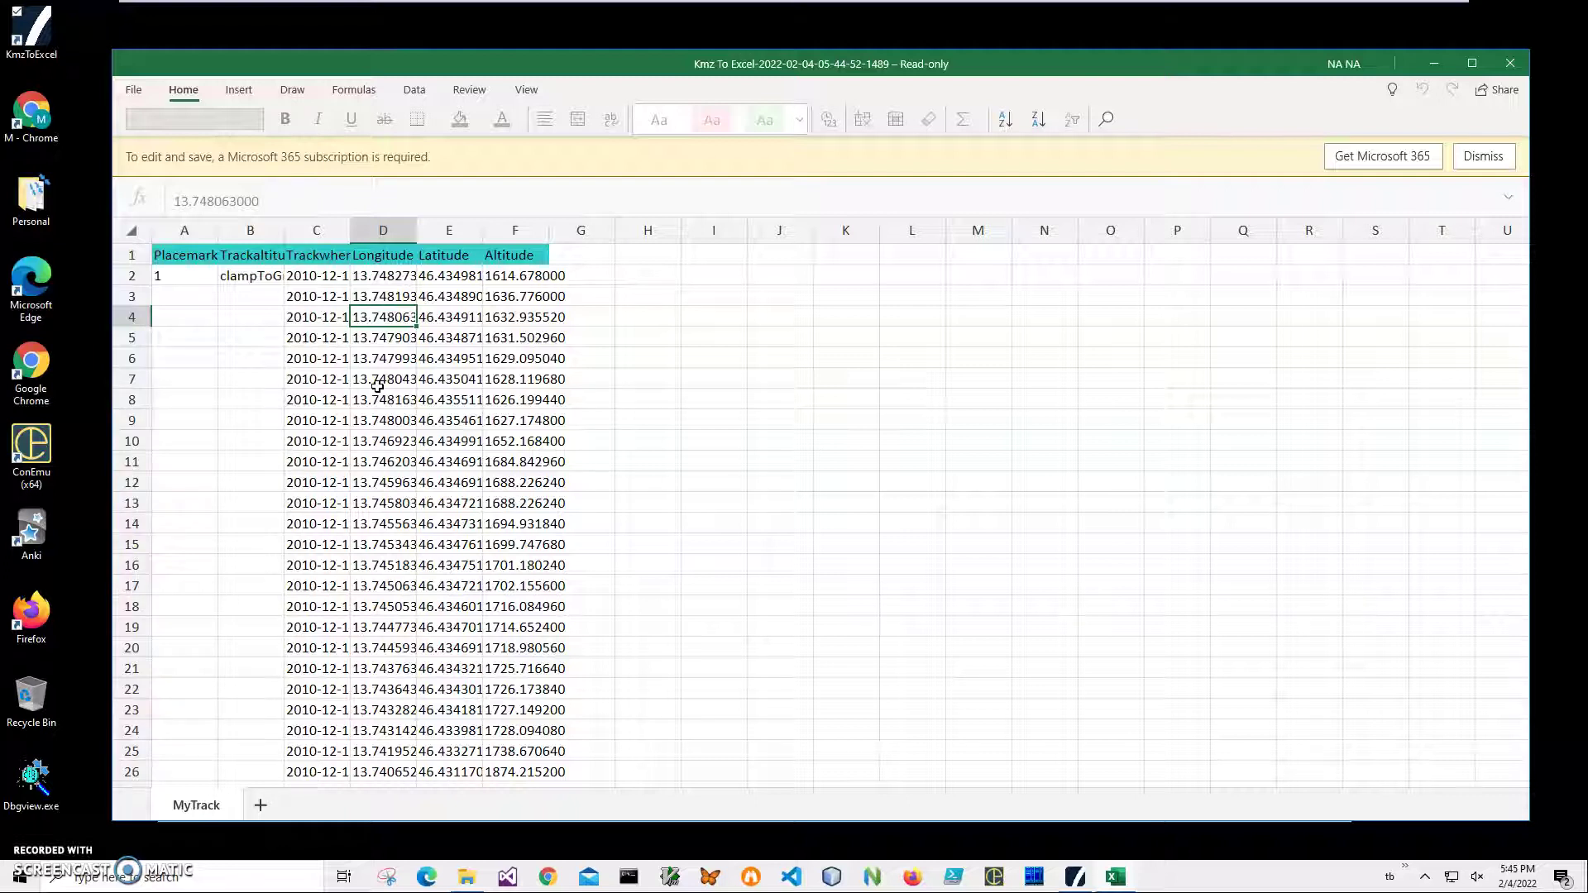
left_click(330, 358)
left_click(372, 337)
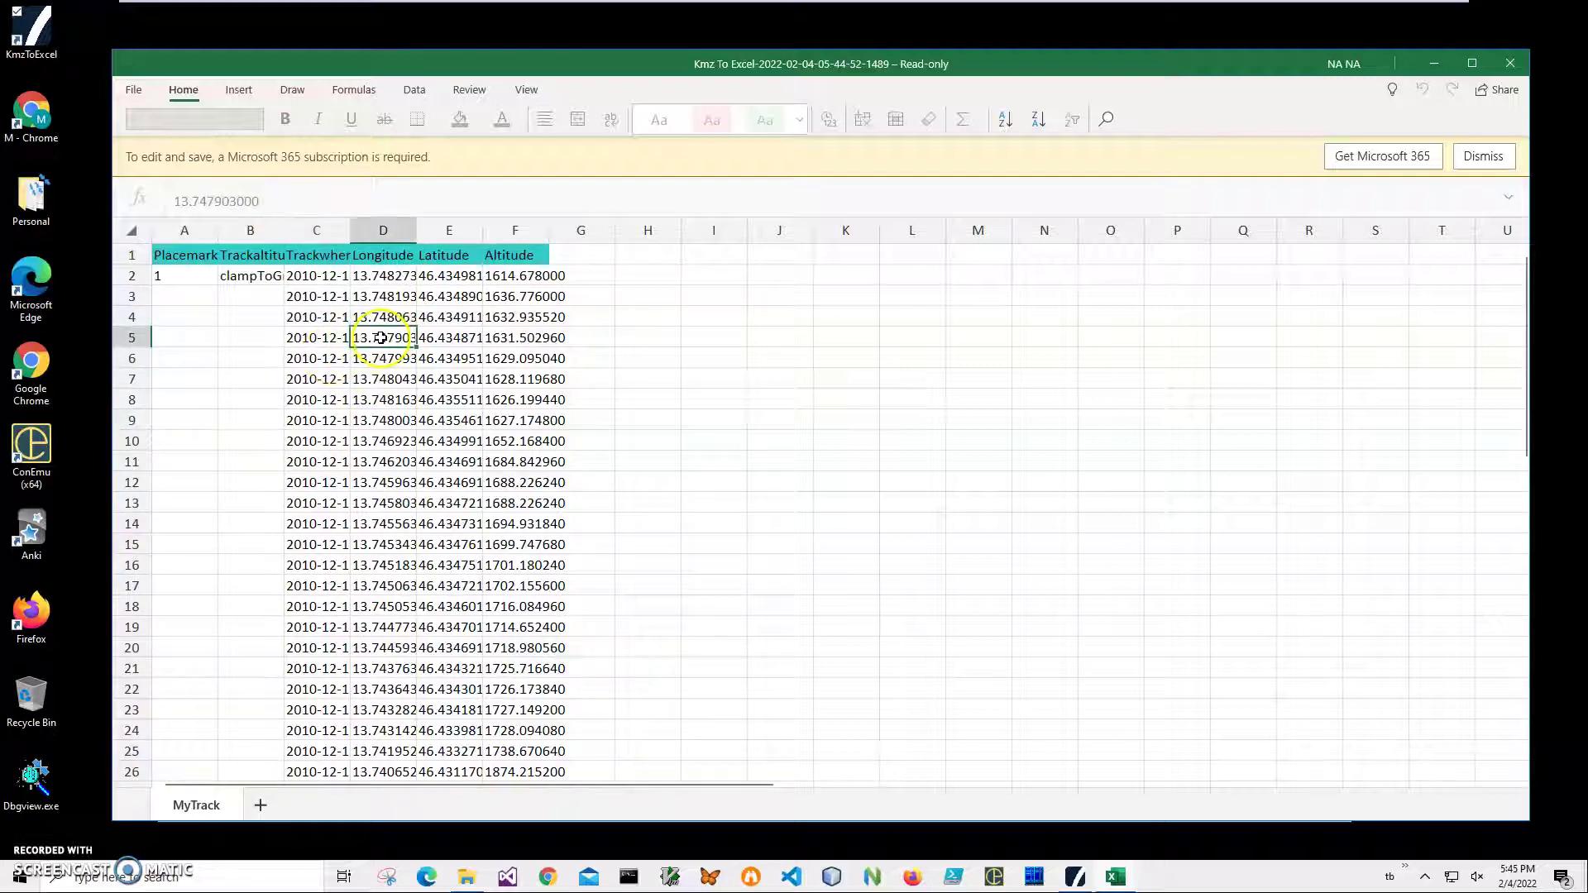
left_click(516, 341)
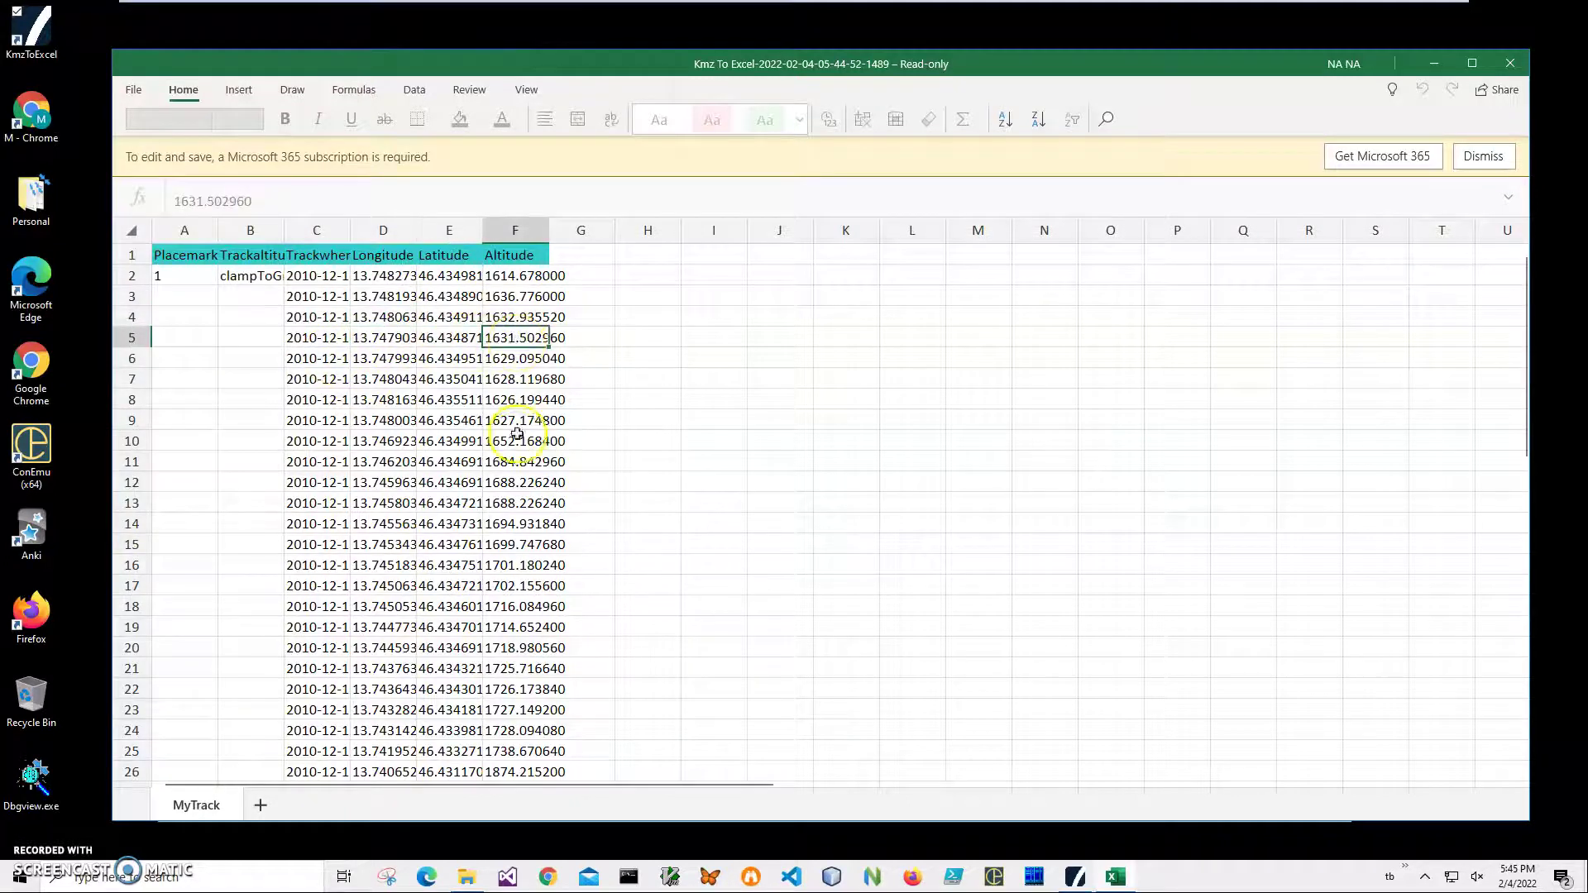
scroll(515, 442, "down", 4)
scroll(515, 441, "down", 7)
scroll(516, 441, "down", 5)
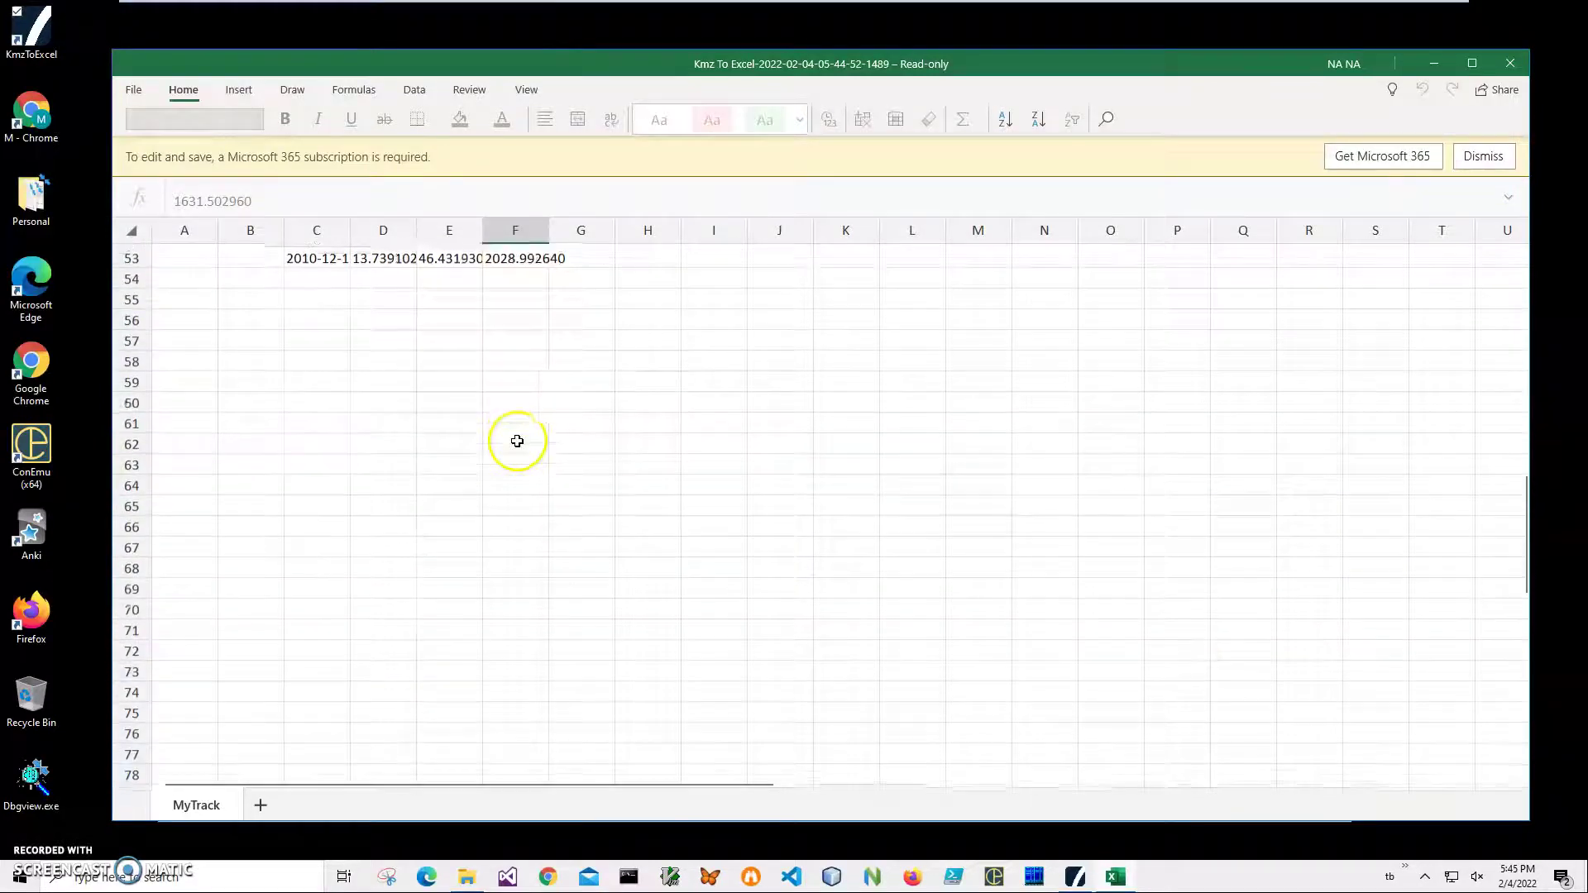
scroll(516, 442, "up", 2)
scroll(516, 442, "up", 8)
scroll(517, 437, "up", 5)
scroll(516, 437, "up", 2)
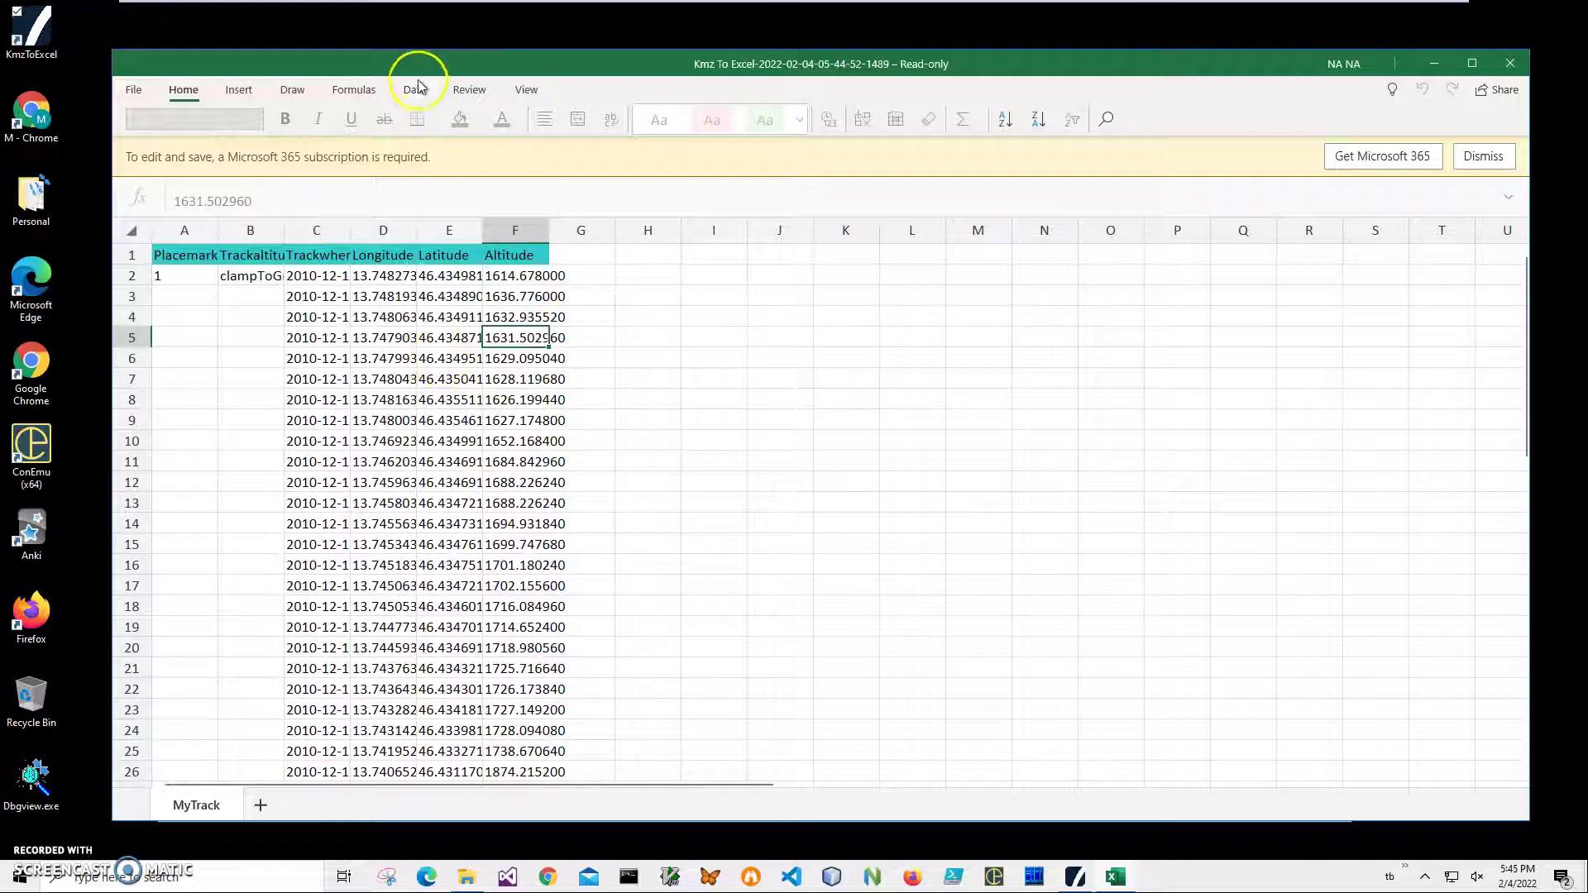
left_click_drag(410, 71, 392, 84)
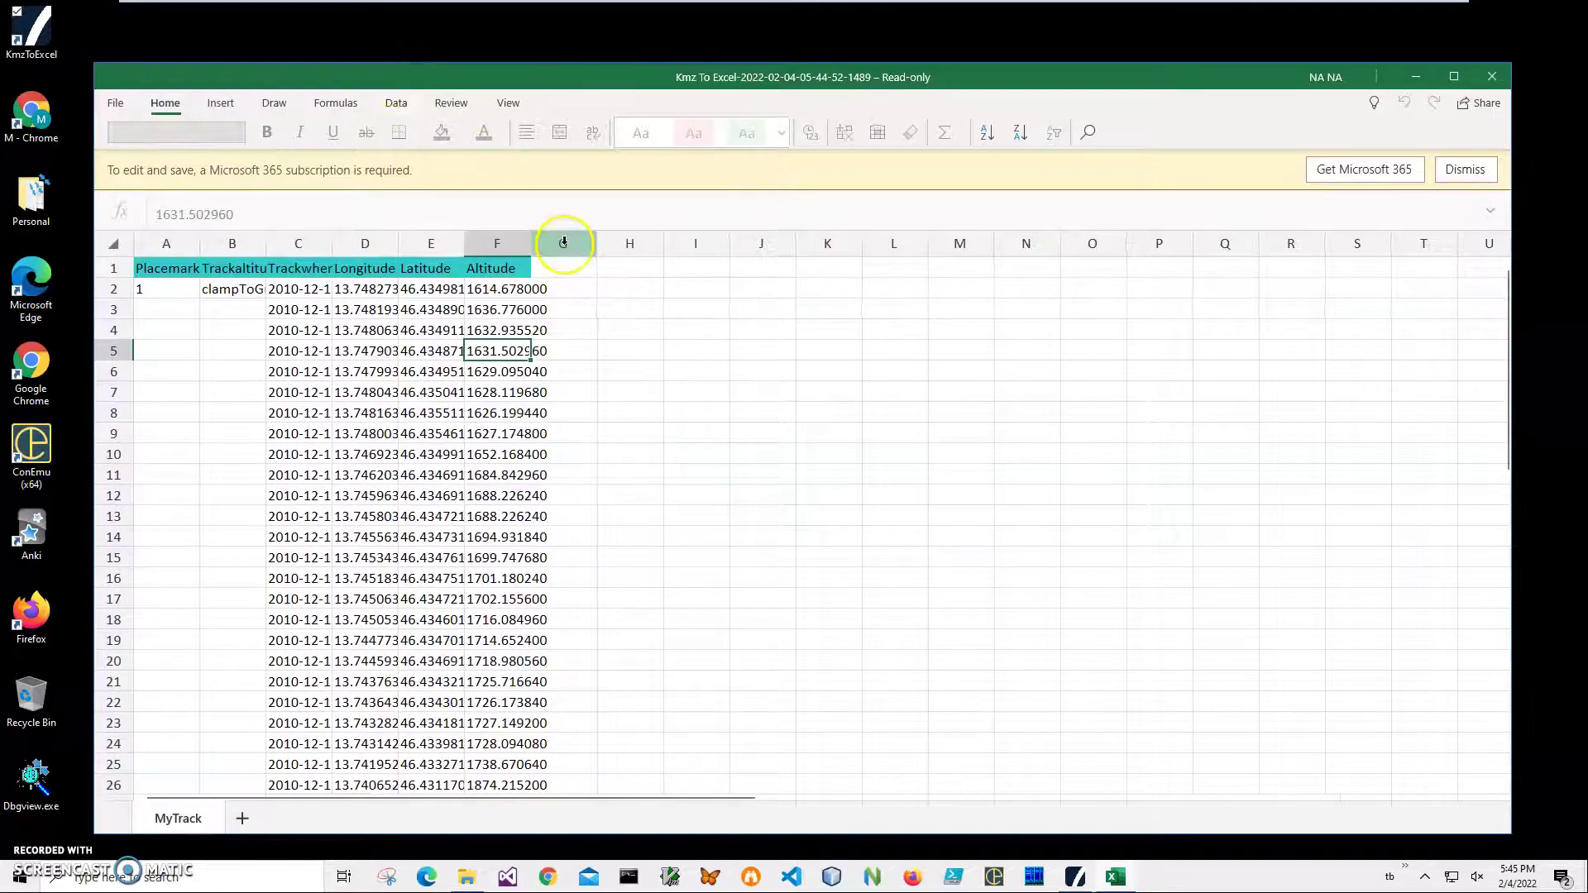